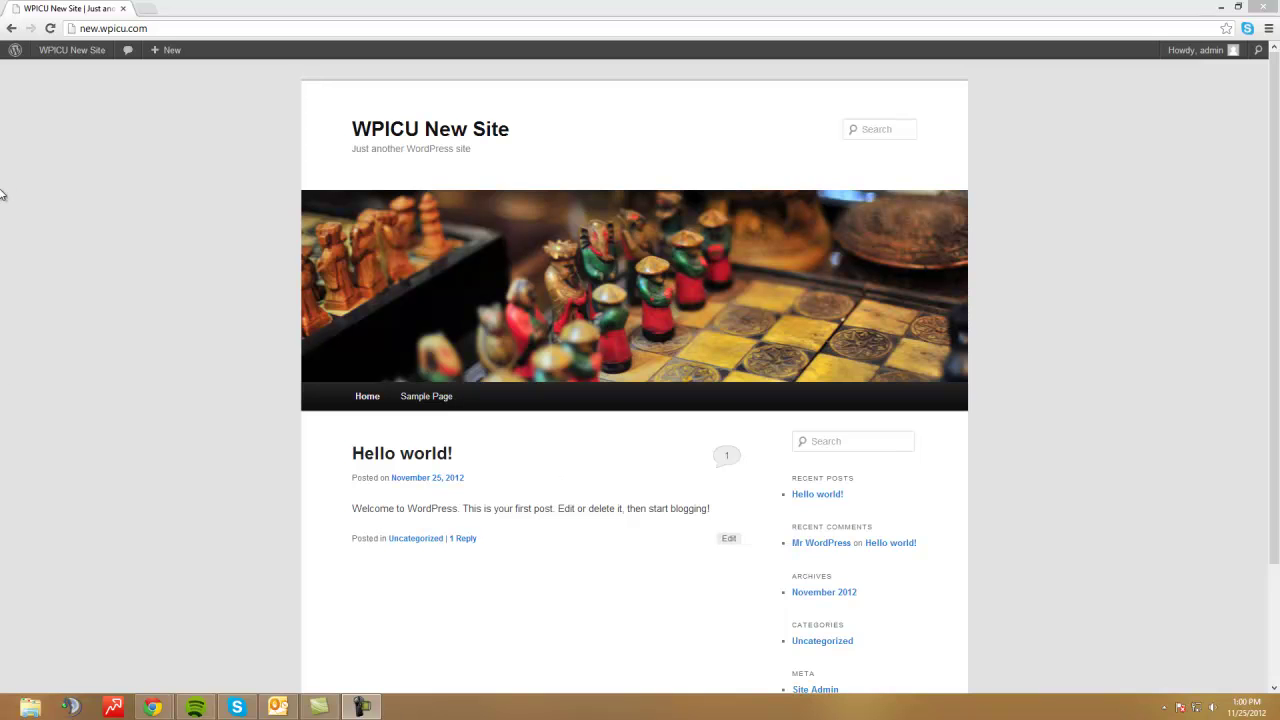
- Open the site's admin dashboard and go to the General Settings page
left_click(82, 73)
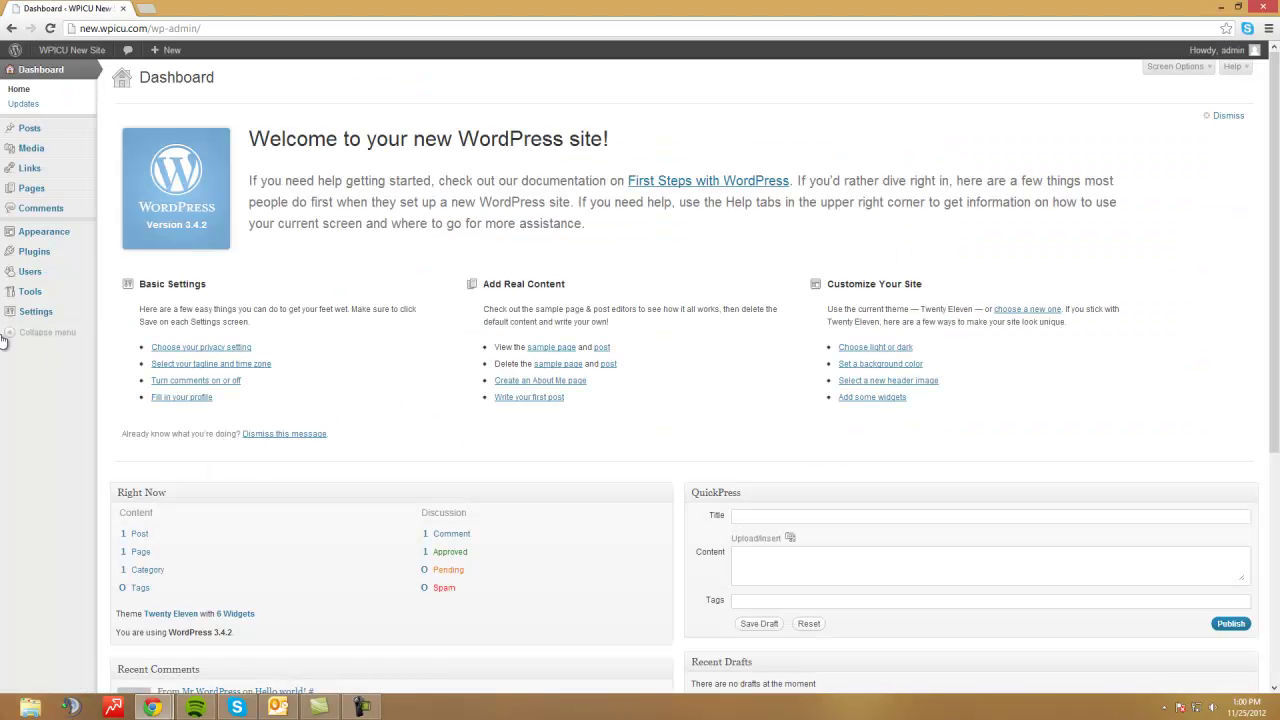
mouse_move(34, 320)
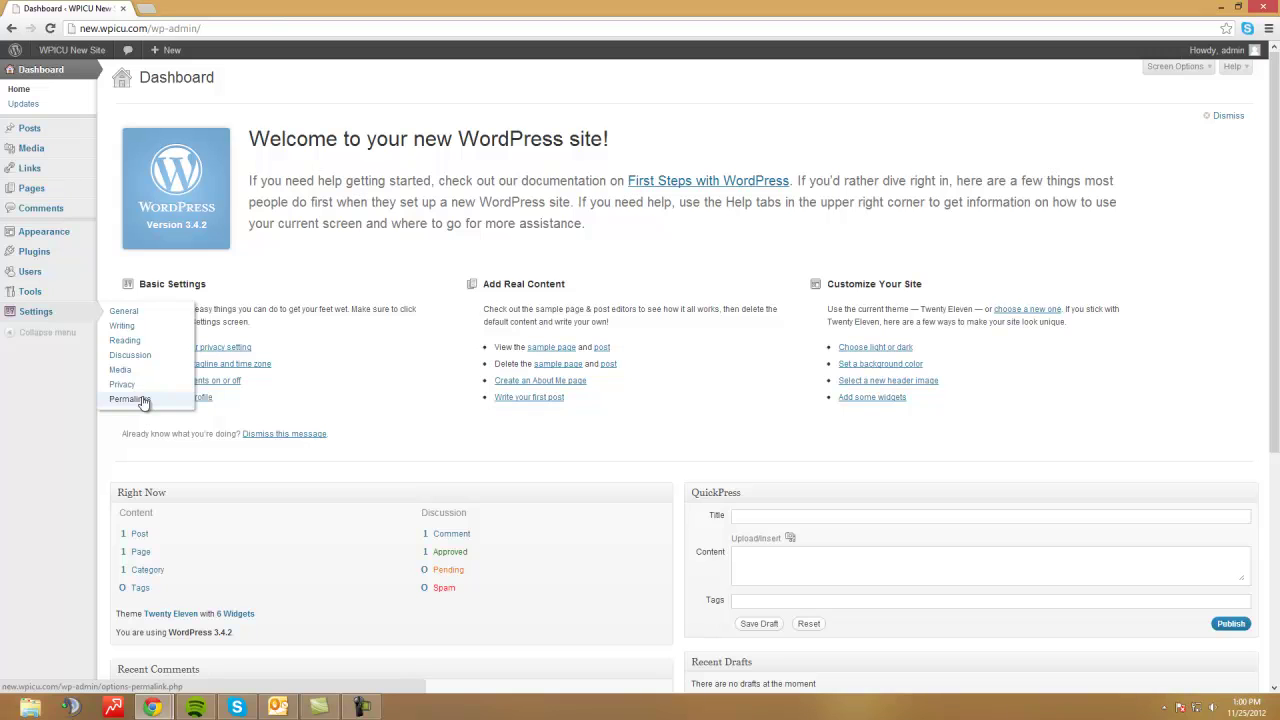
left_click(132, 312)
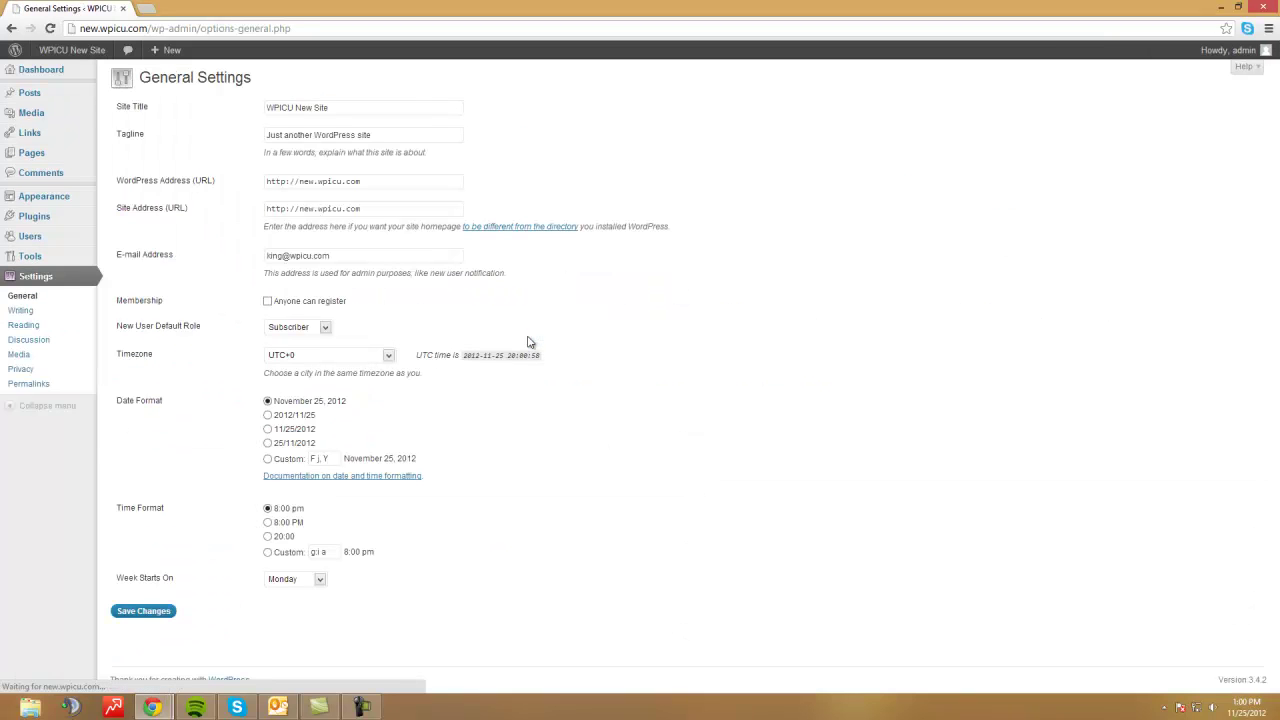
- Open the public site in a separate browser tab and check where the site title appears
left_click(381, 110)
mouse_move(72, 52)
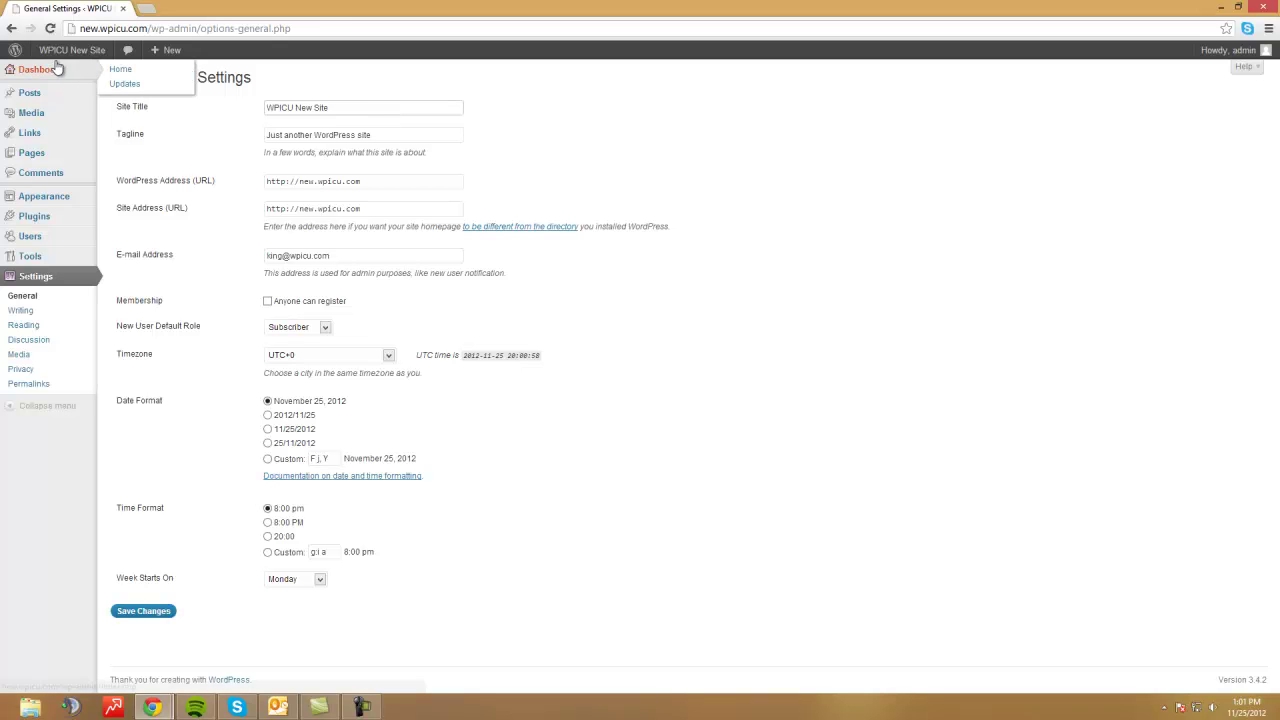
left_click(68, 76)
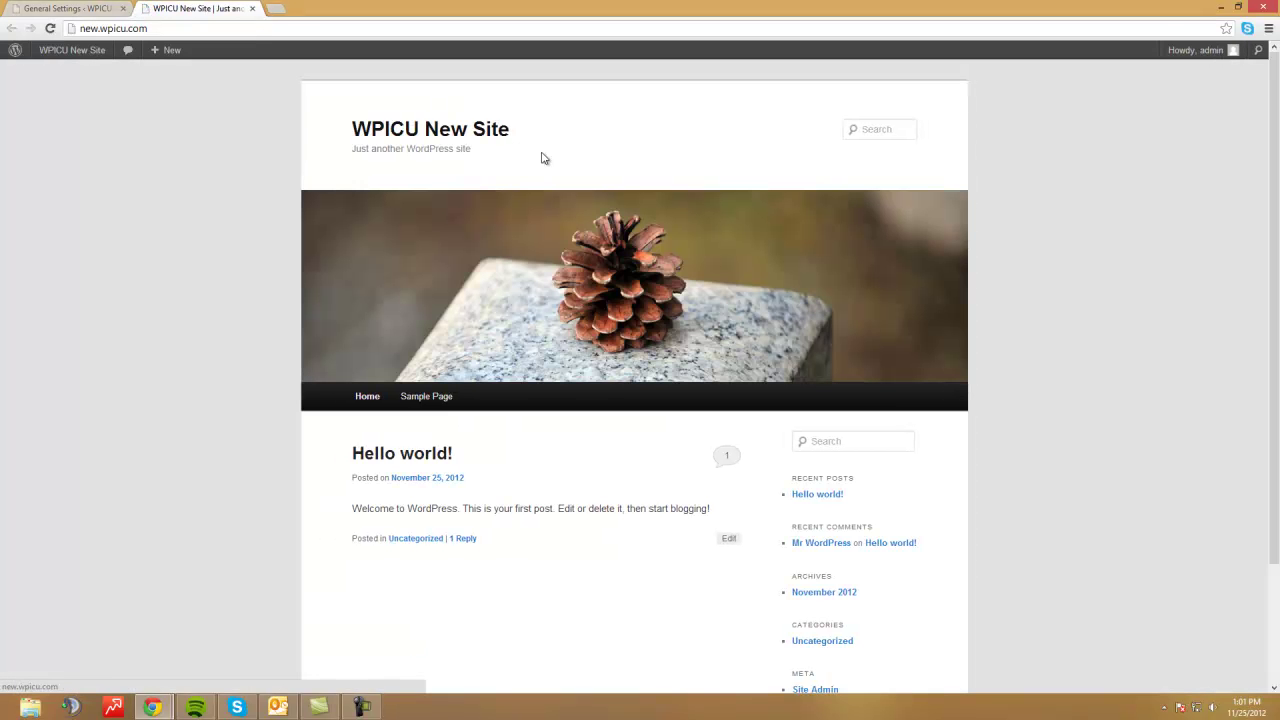
left_click_drag(512, 129, 304, 131)
left_click(183, 163)
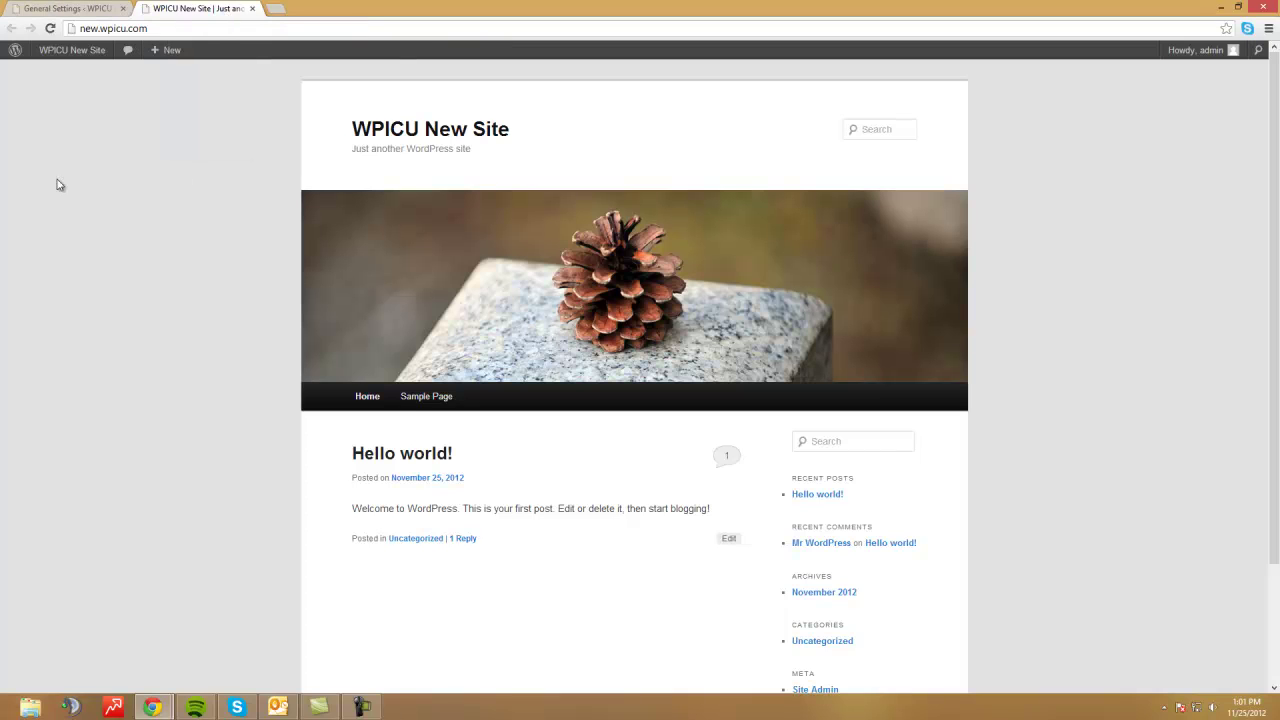
- Return to General Settings and set the site title to "WPICU Training Site"
left_click(73, 8)
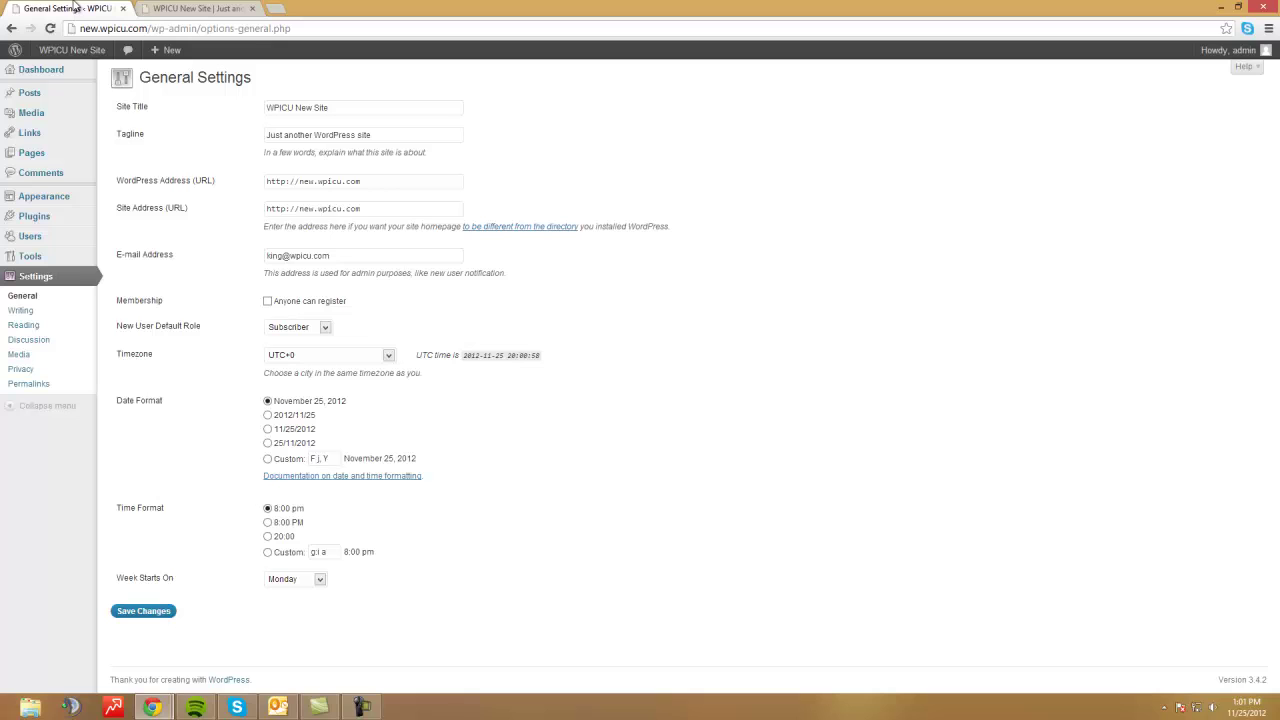
triple_click(368, 112)
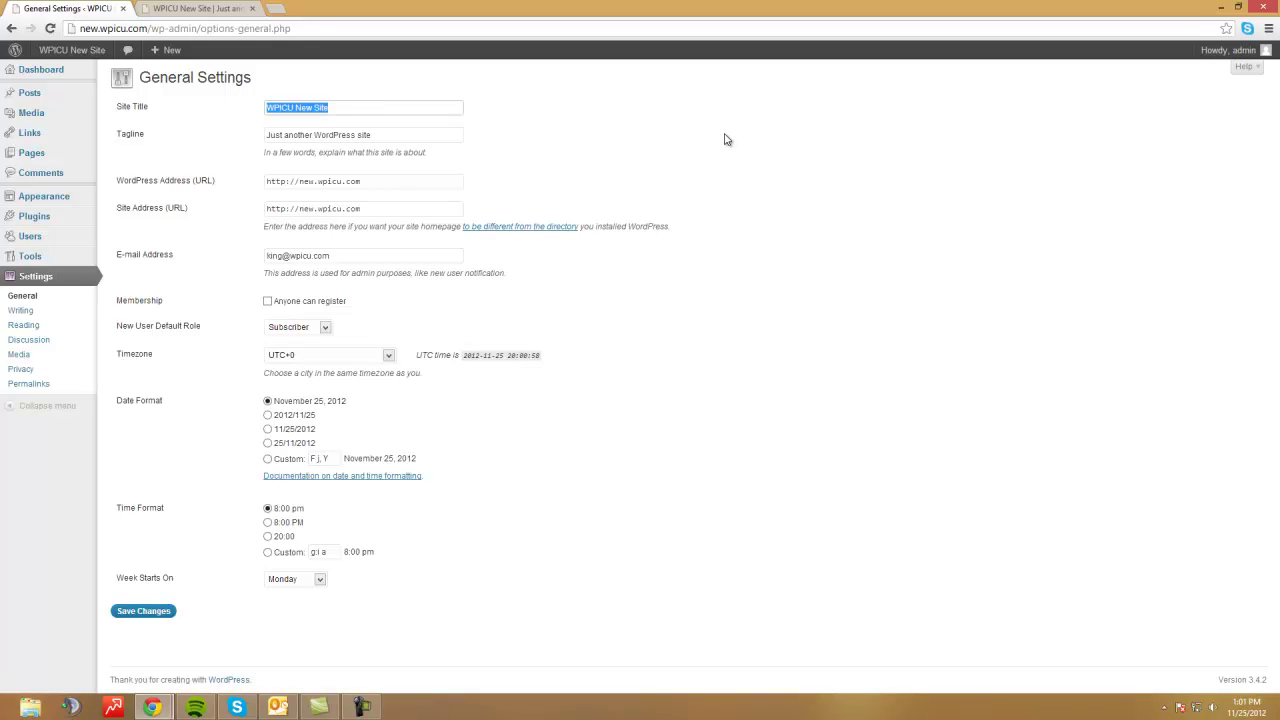
type("WPICU Traning Site")
right_click(296, 105)
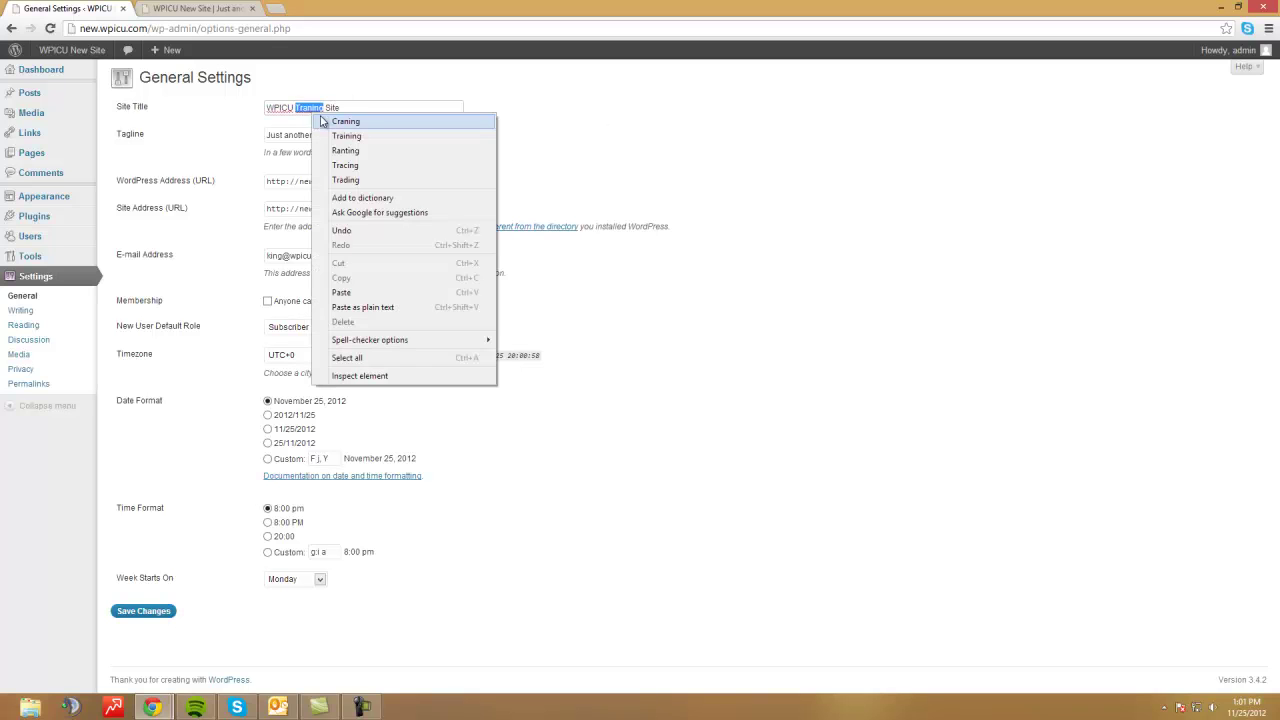
left_click(380, 137)
left_click(605, 156)
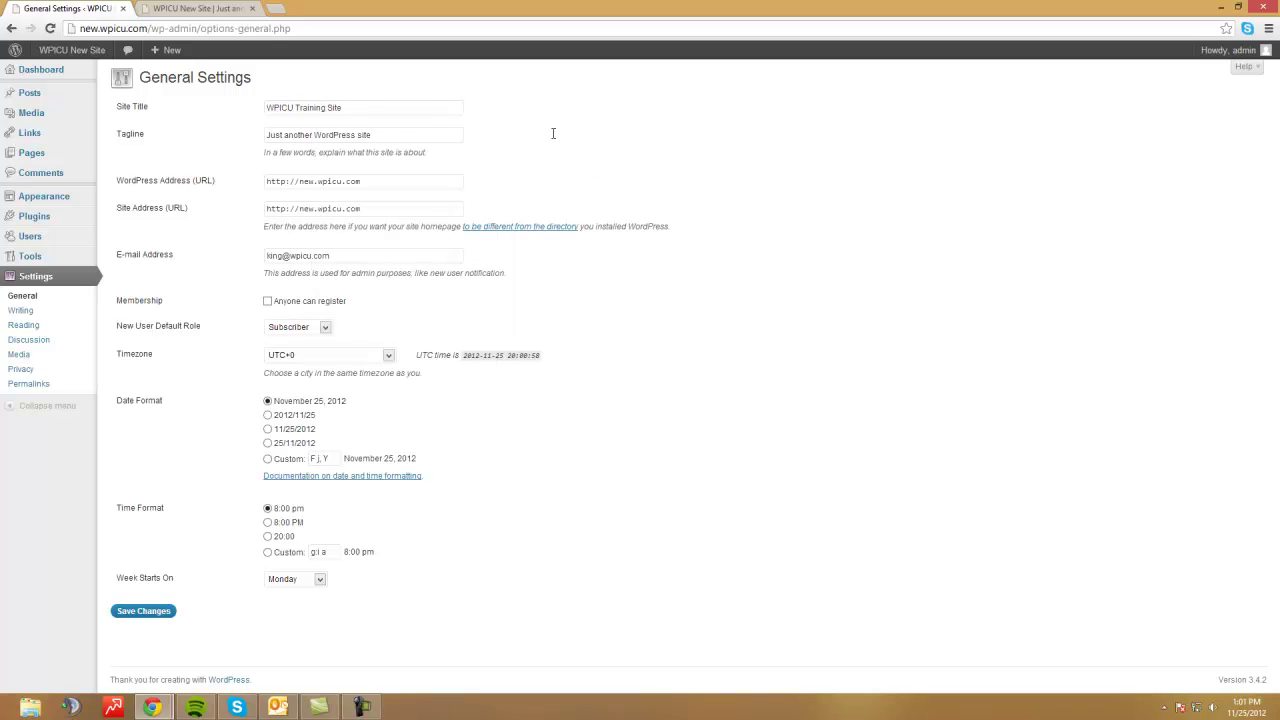
- Check where the tagline appears on the public site, and set it to "Wordpress Training" in General Settings
left_click(170, 6)
left_click_drag(493, 155, 353, 153)
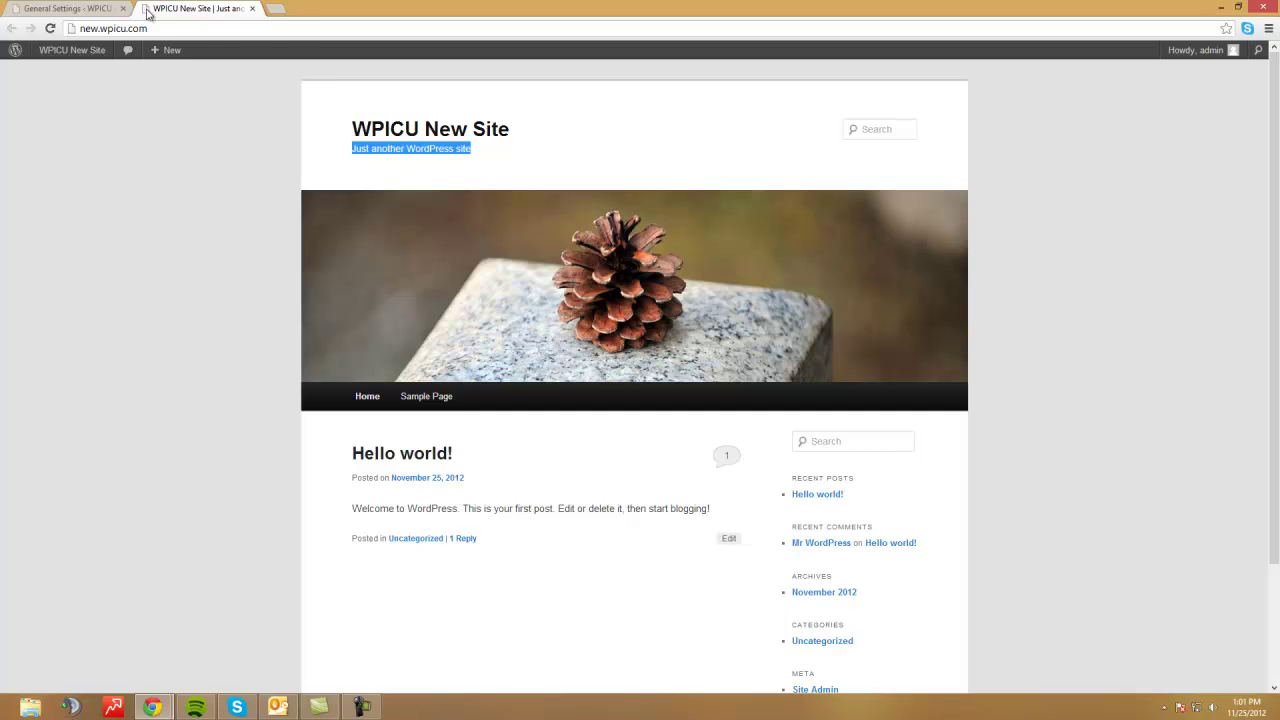
left_click(76, 8)
left_click(377, 137)
triple_click(377, 137)
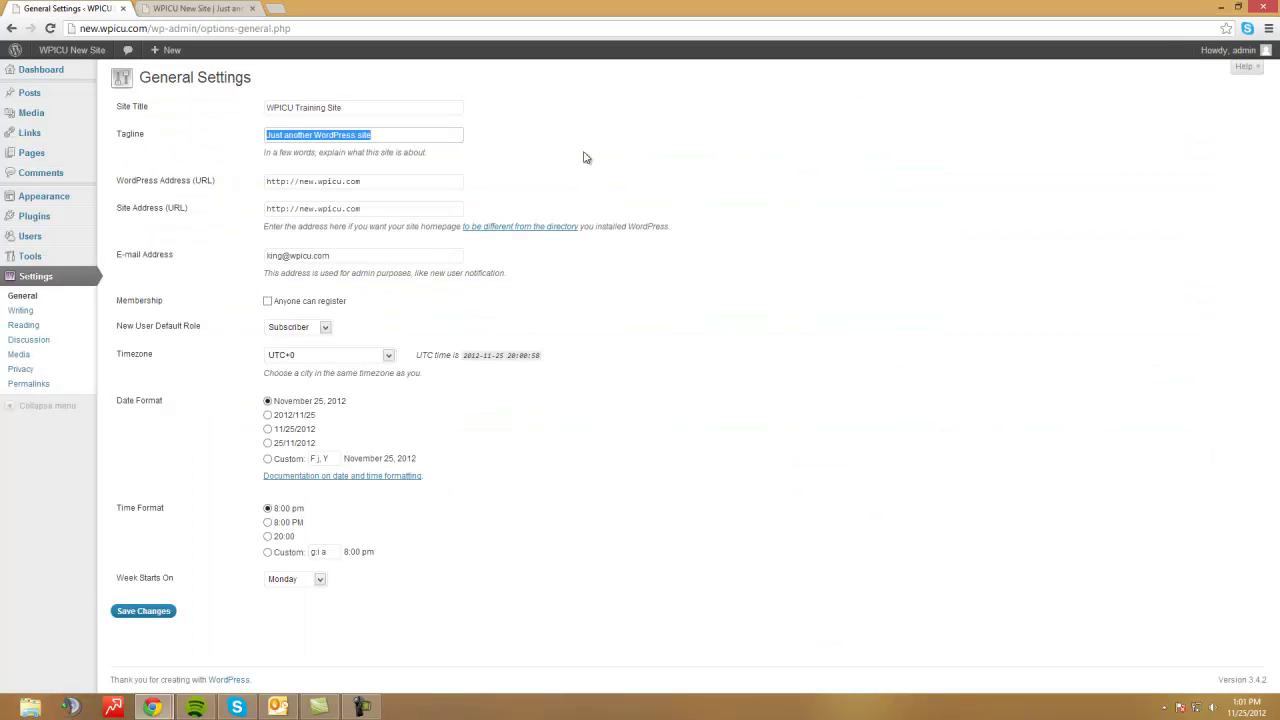
type("wordpress Training")
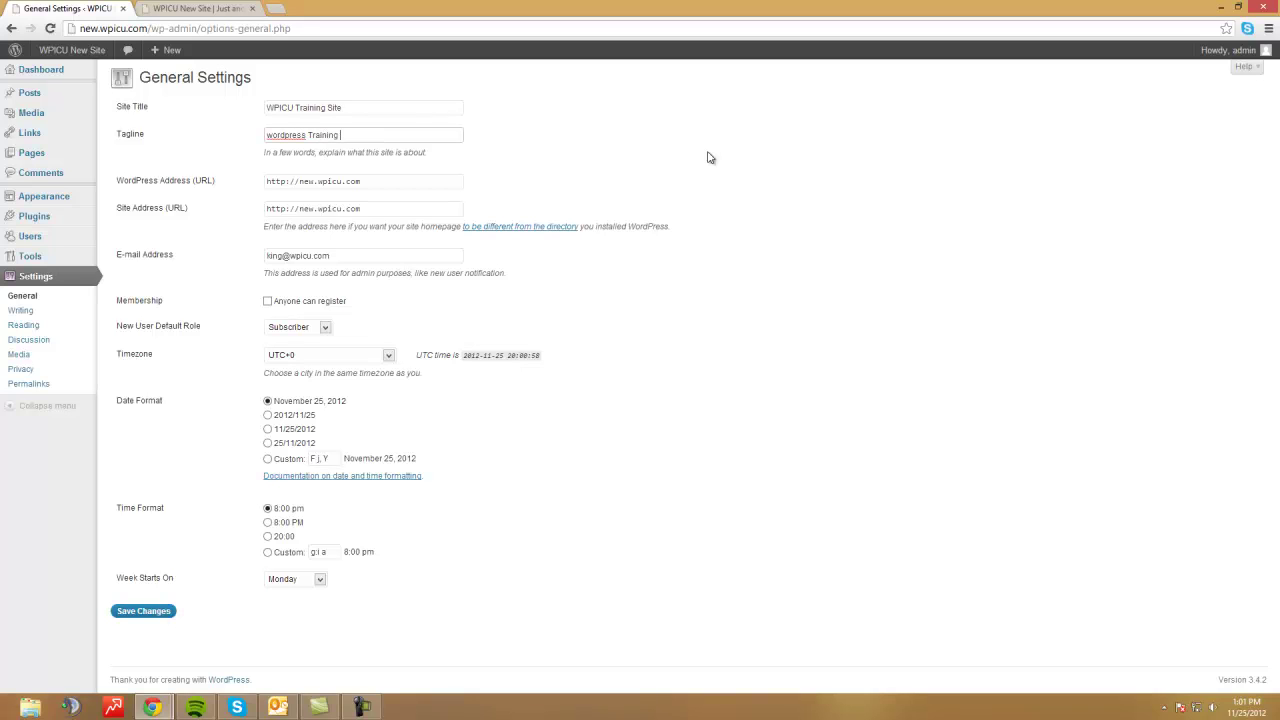
key("Home")
key("Delete")
type("W")
left_click(211, 215)
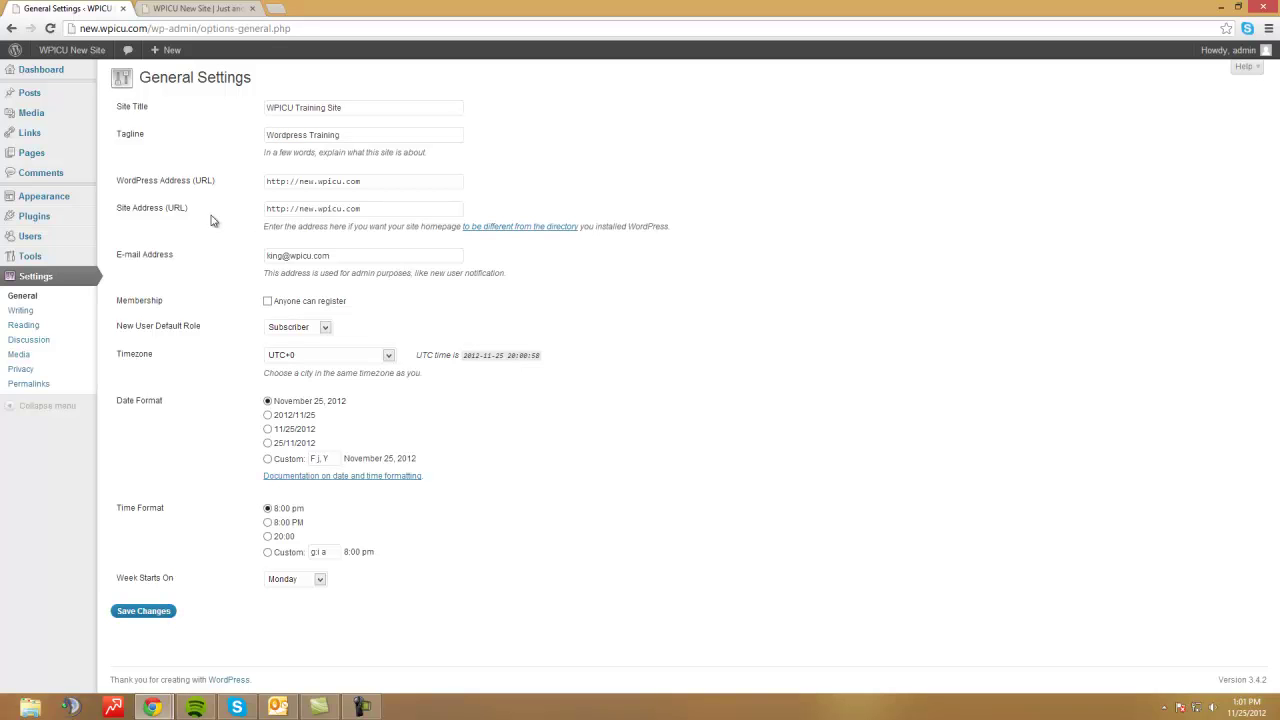
- Examine the WordPress address, site address and administrator e-mail fields in General Settings
left_click(288, 181)
left_click_drag(360, 182, 264, 183)
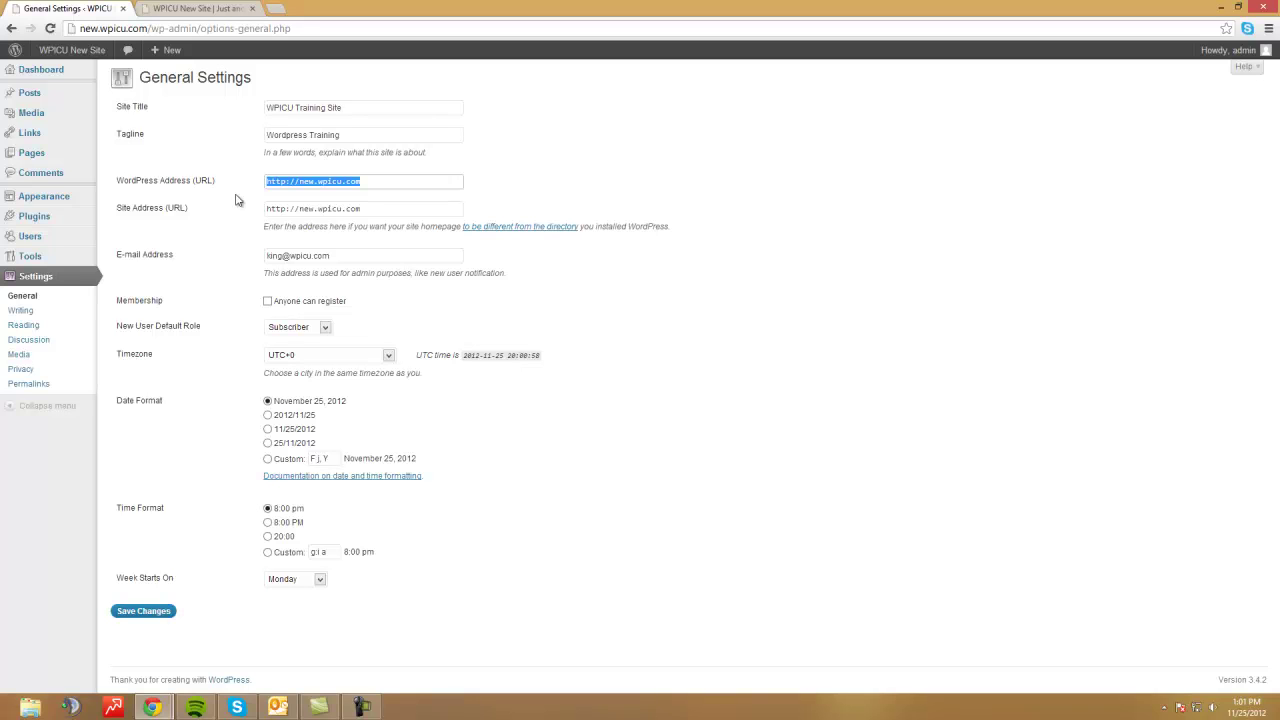
double_click(362, 183)
left_click(608, 182)
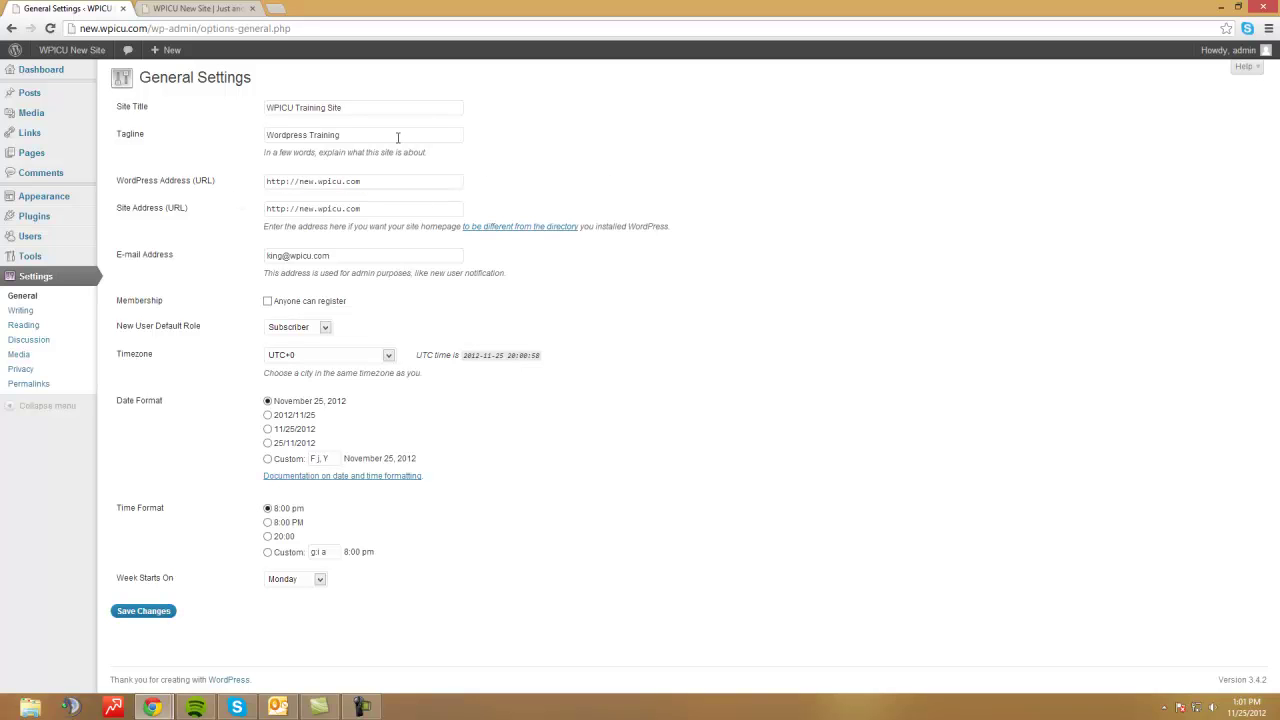
left_click_drag(342, 209, 320, 211)
triple_click(320, 210)
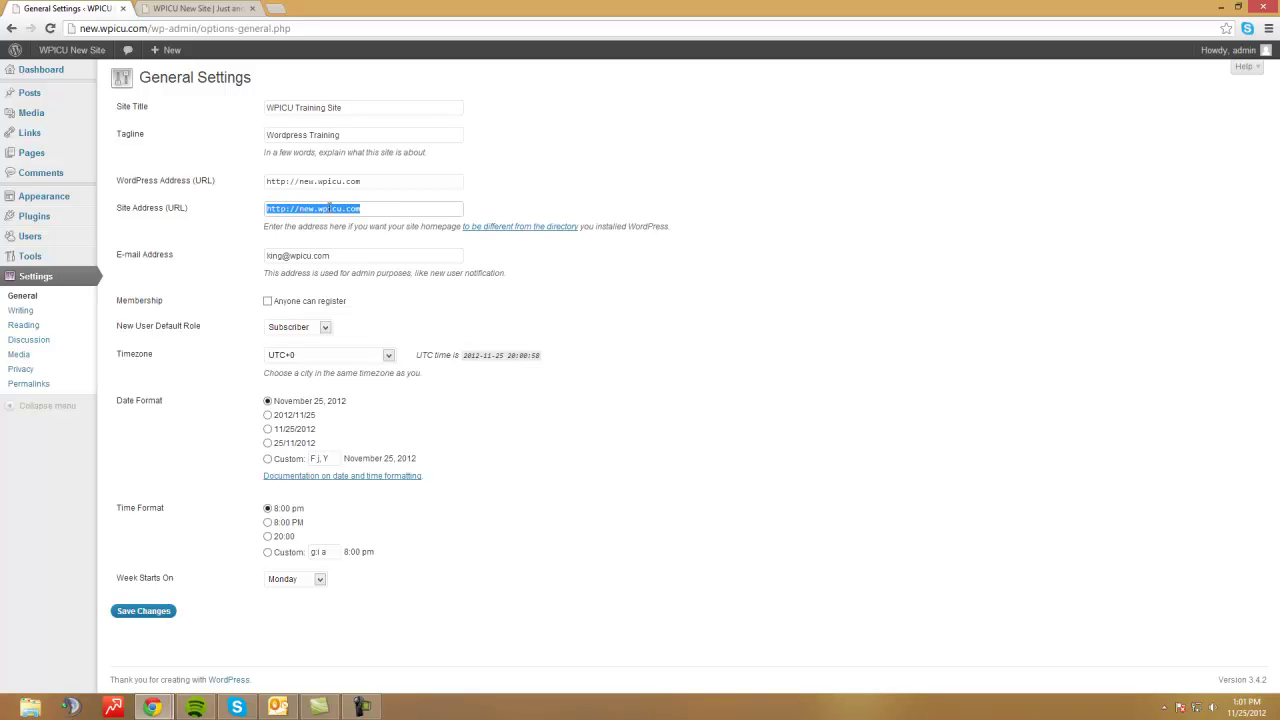
left_click(300, 210)
left_click(184, 292)
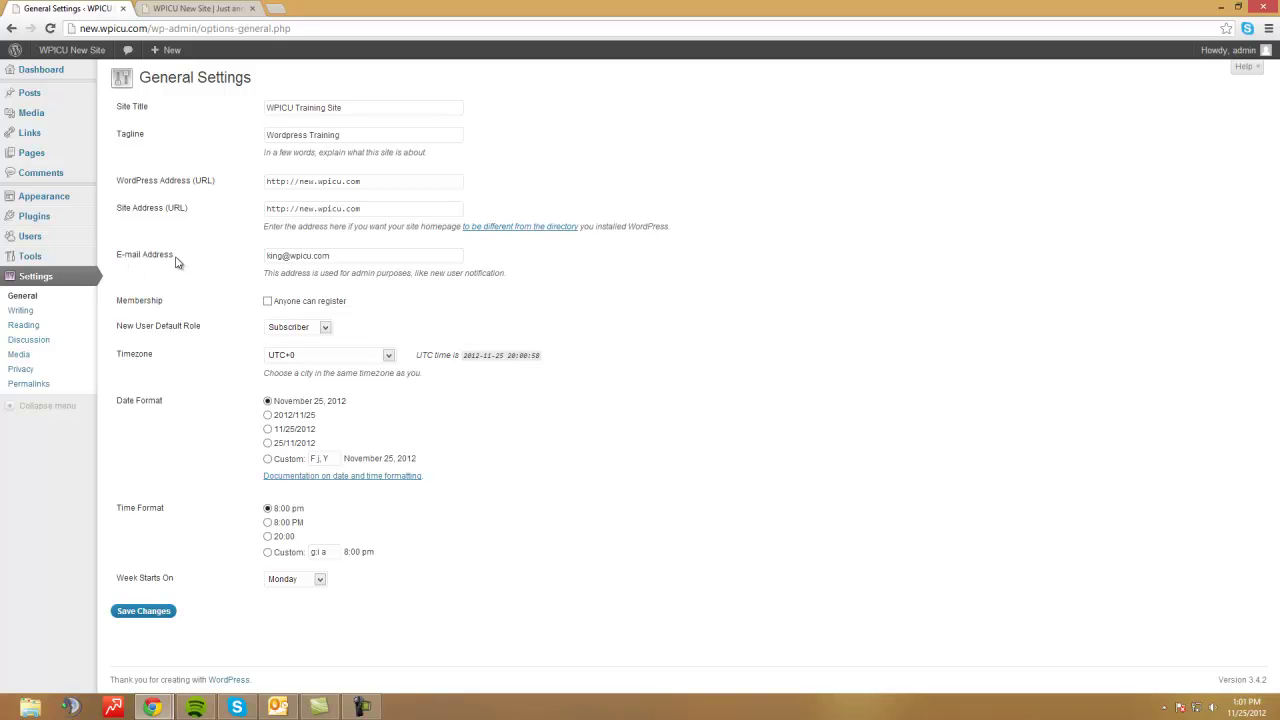
left_click_drag(327, 257, 265, 258)
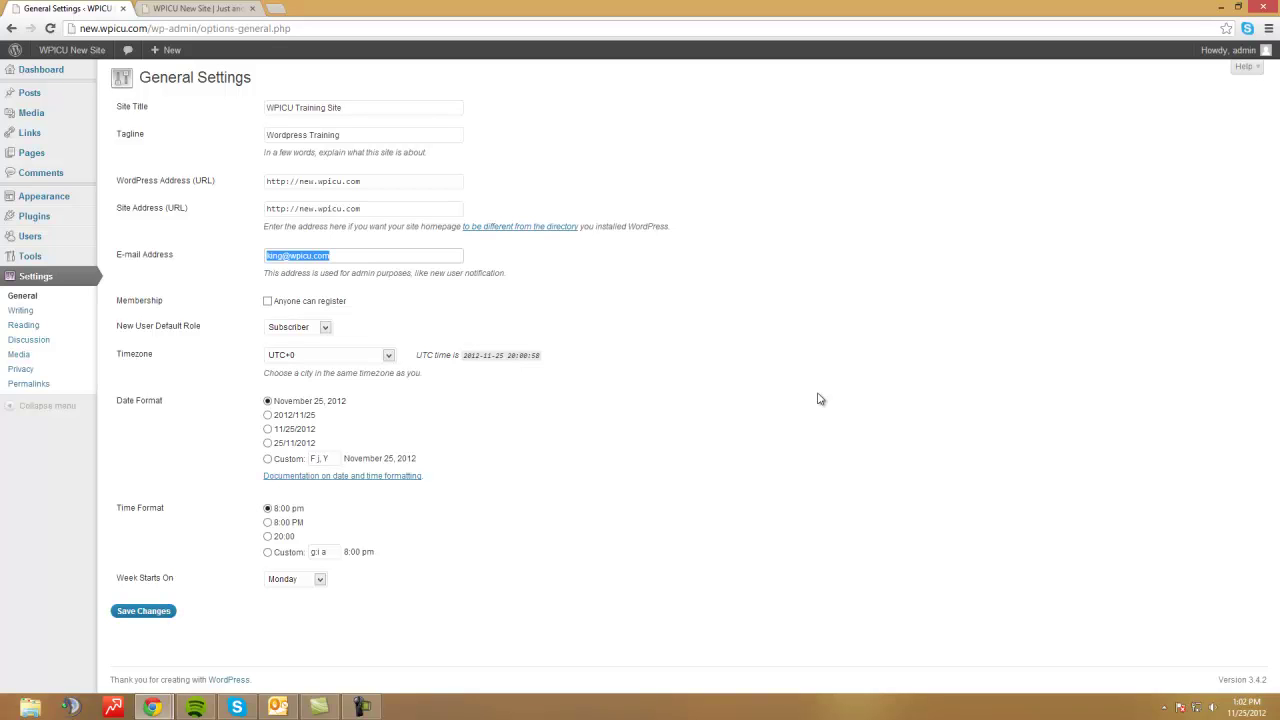
left_click(820, 398)
double_click(318, 256)
left_click(847, 373)
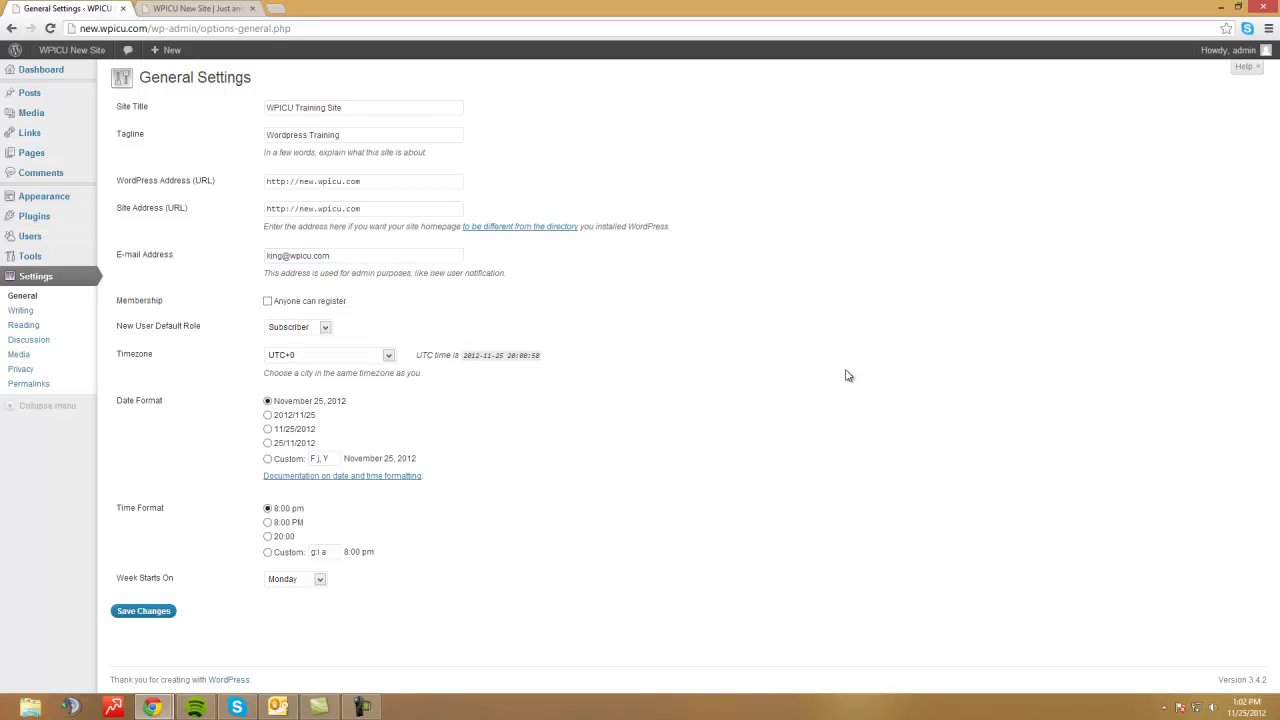
- Allow anyone to register and keep Subscriber as the new user default role
left_click_drag(175, 301, 118, 302)
left_click(288, 306)
left_click(300, 329)
left_click(301, 332)
left_click(301, 332)
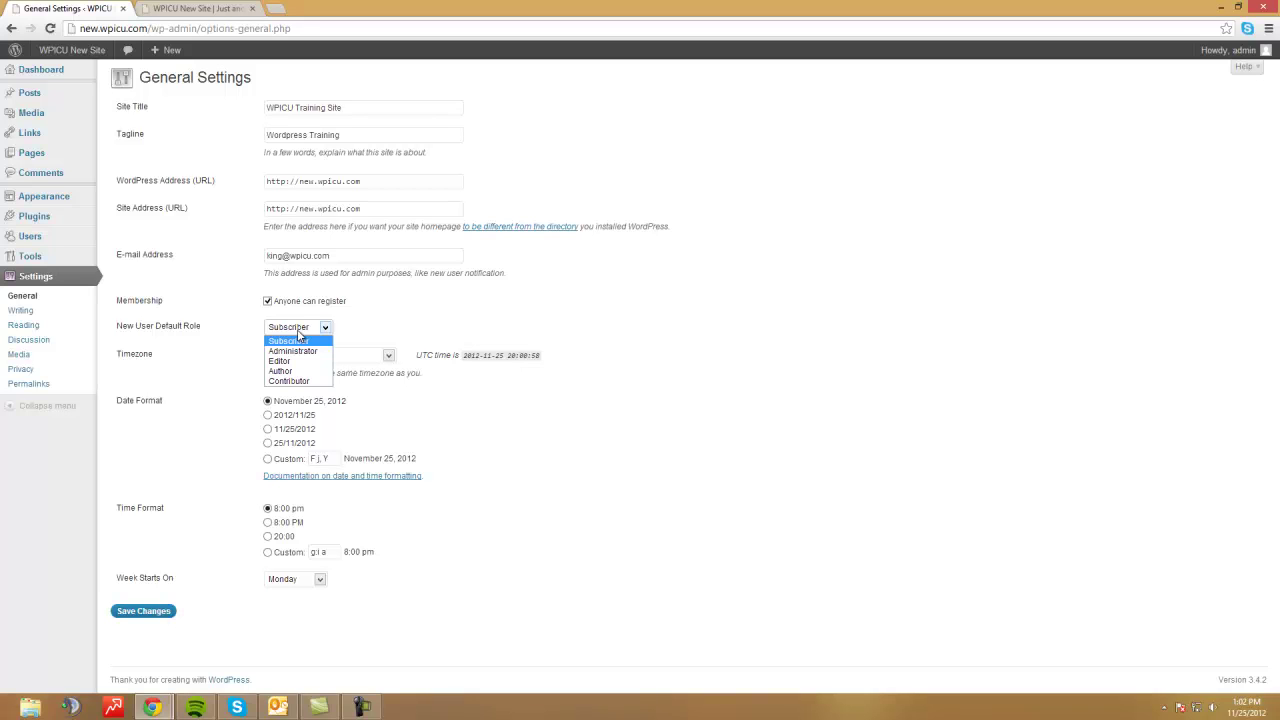
left_click(298, 335)
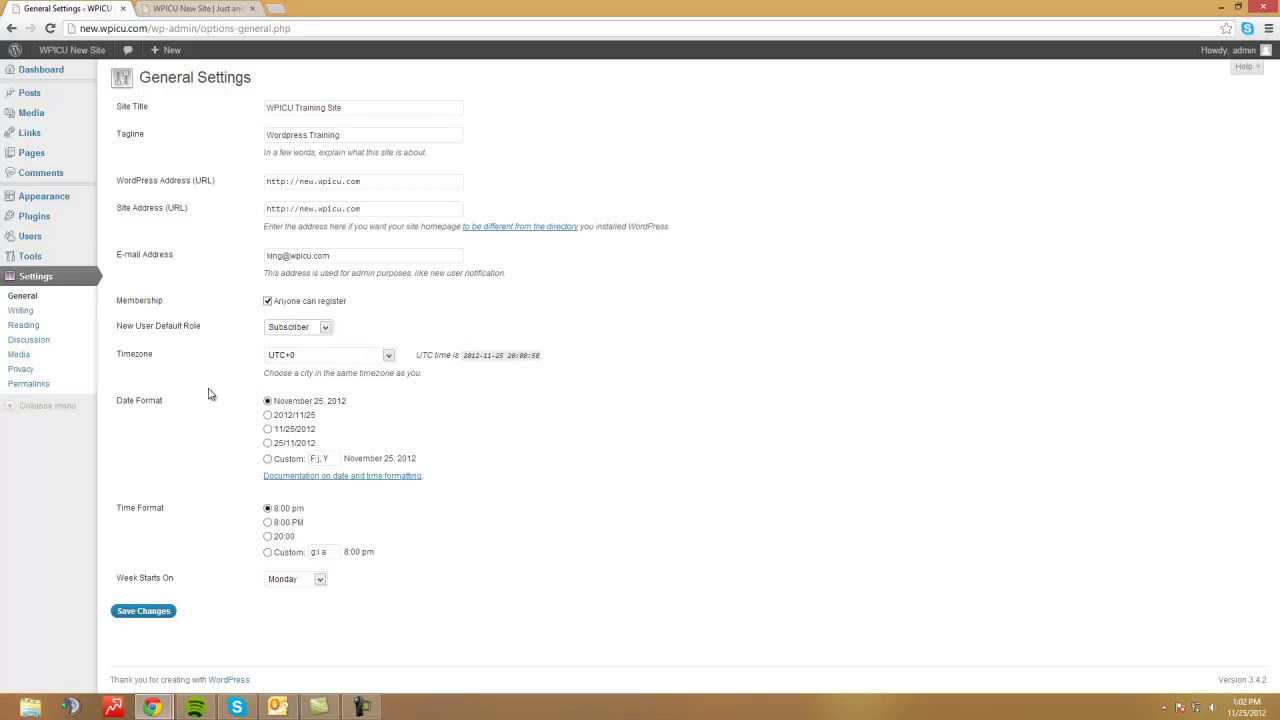
- Set the timezone to UTC-7 and the week start to Sunday, and save the general settings
left_click(307, 357)
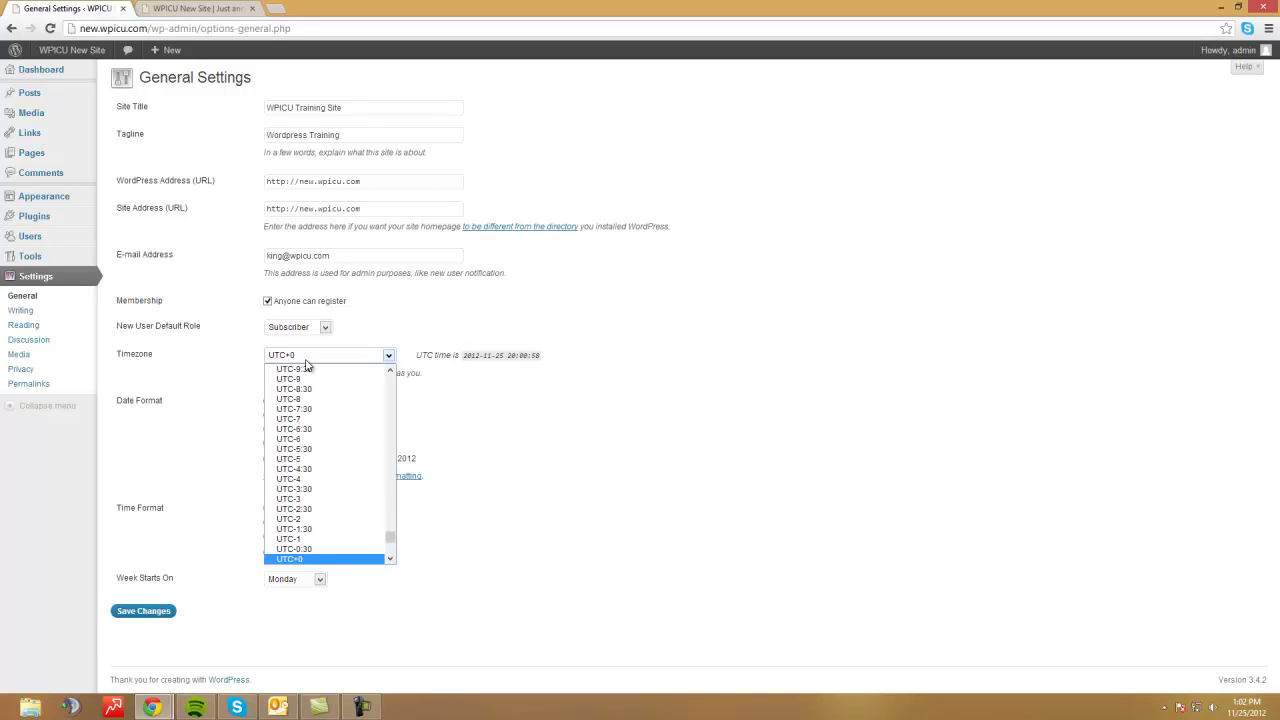
left_click(304, 419)
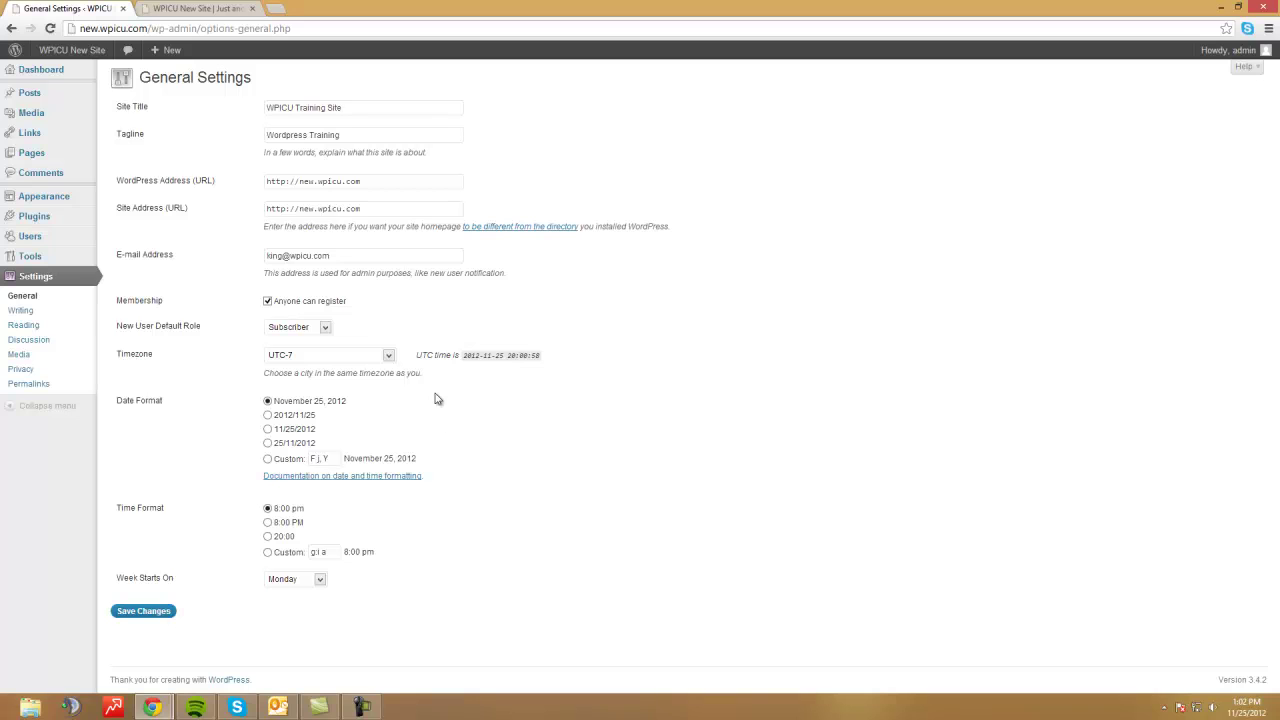
left_click_drag(159, 508, 137, 508)
left_click(316, 582)
left_click(290, 592)
left_click(144, 620)
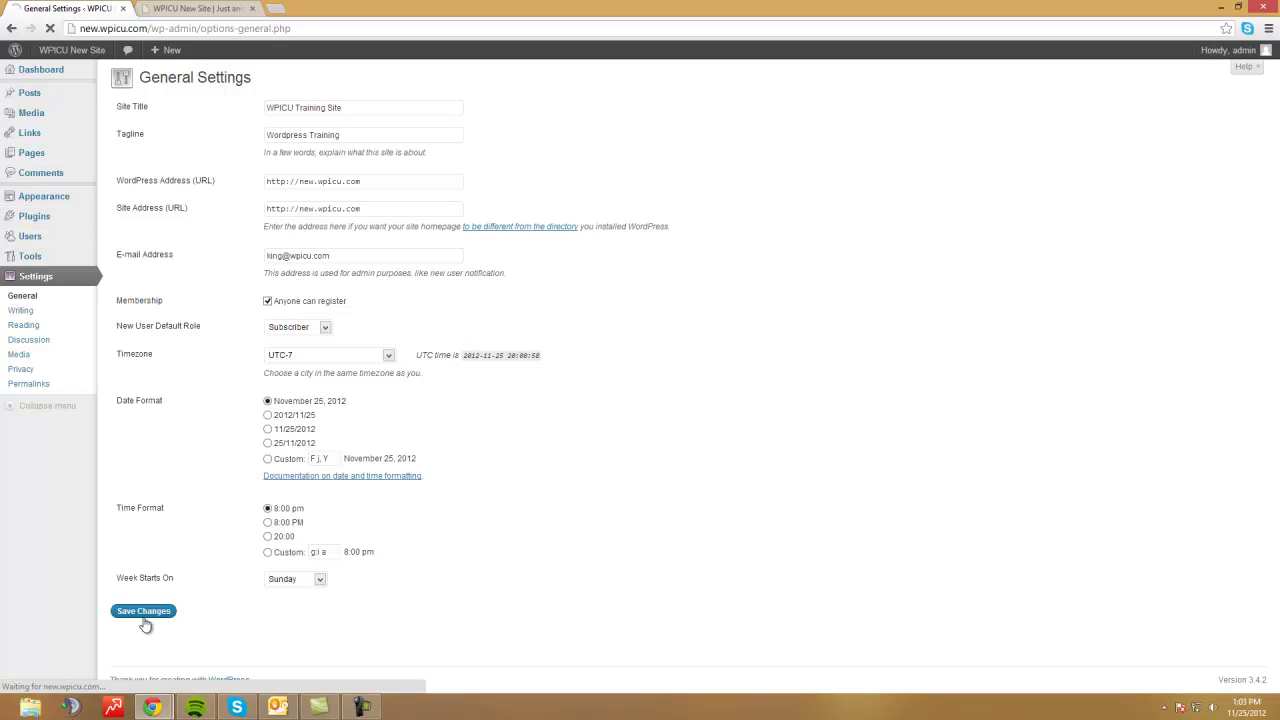
- Reload the public site and check its title and tagline
left_click(190, 8)
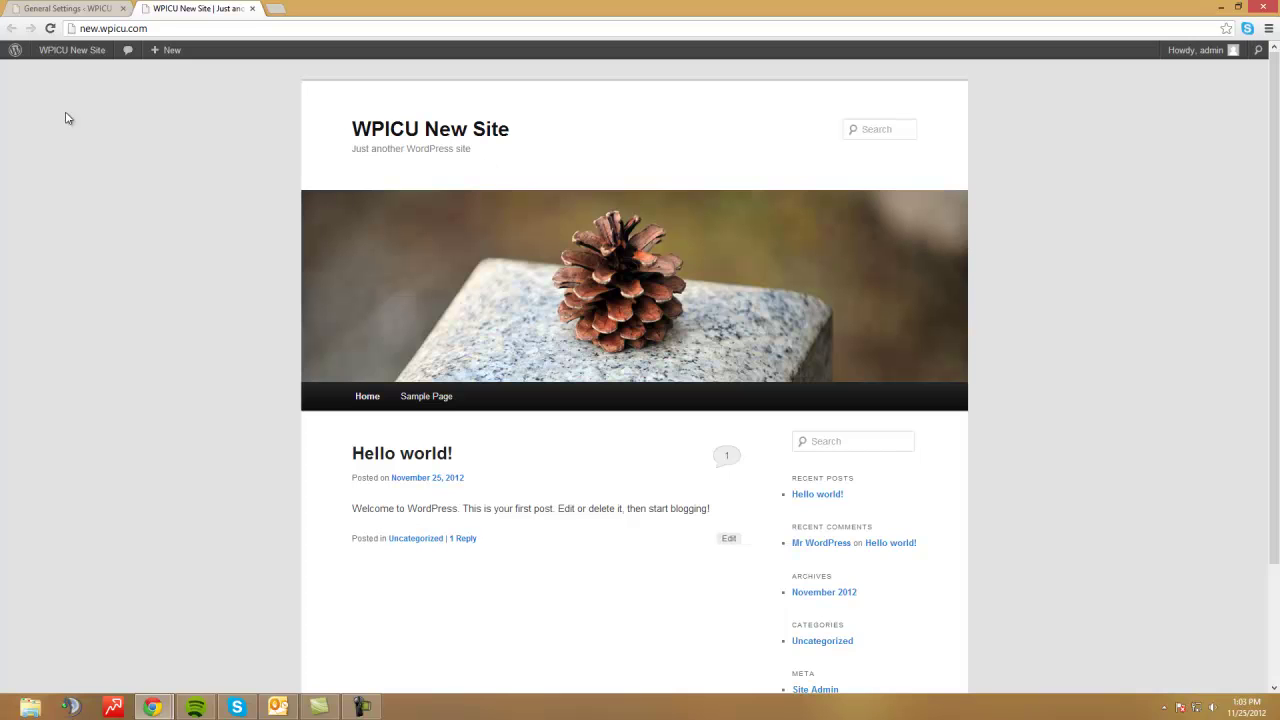
key("F5")
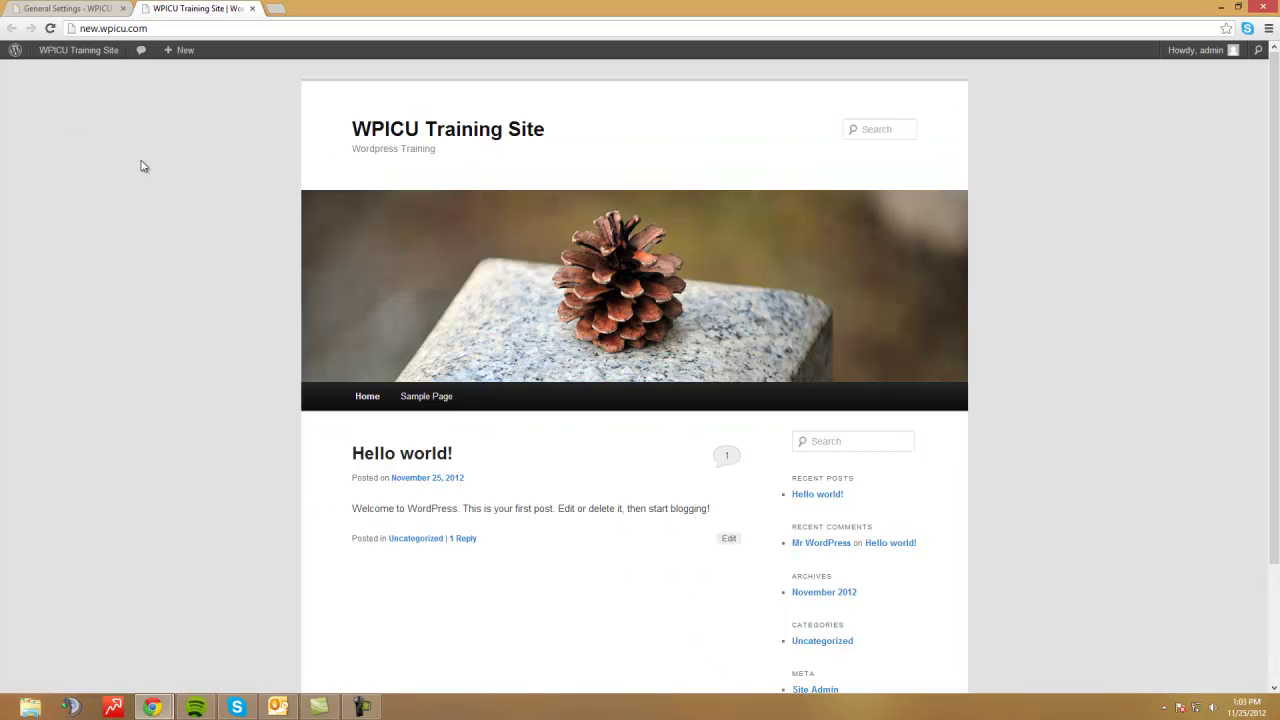
left_click_drag(374, 157, 434, 157)
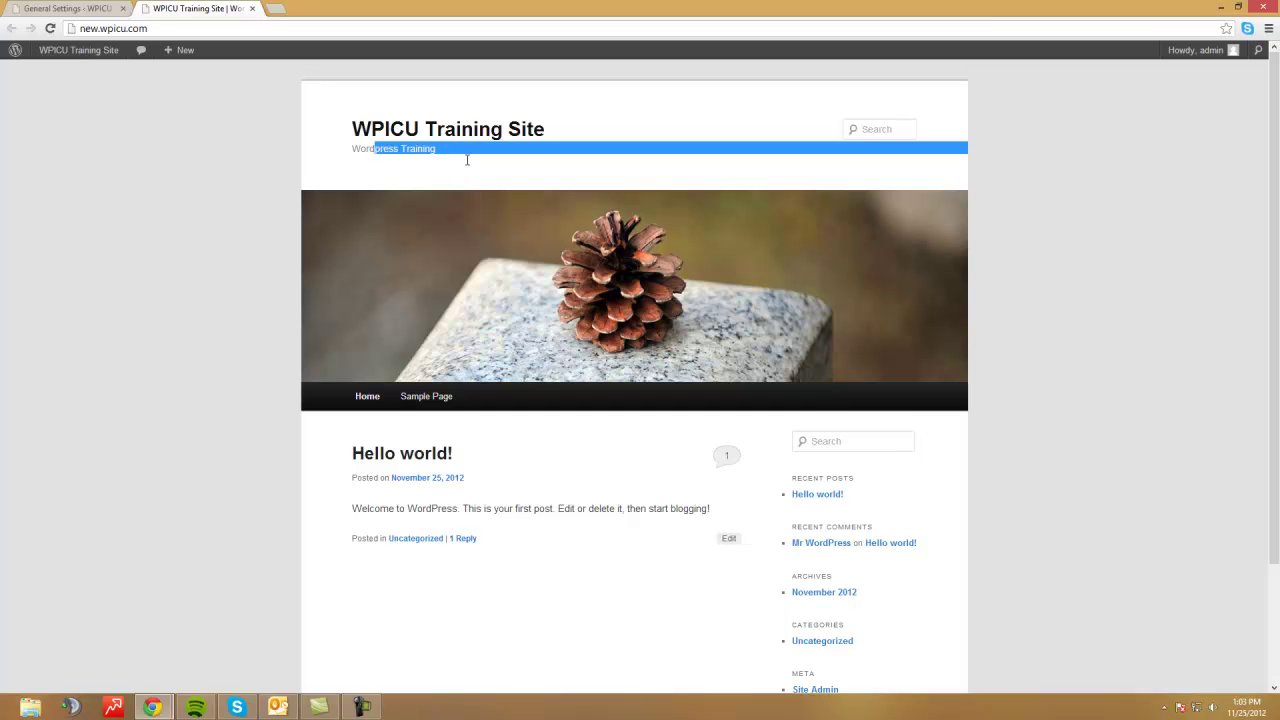
left_click(222, 197)
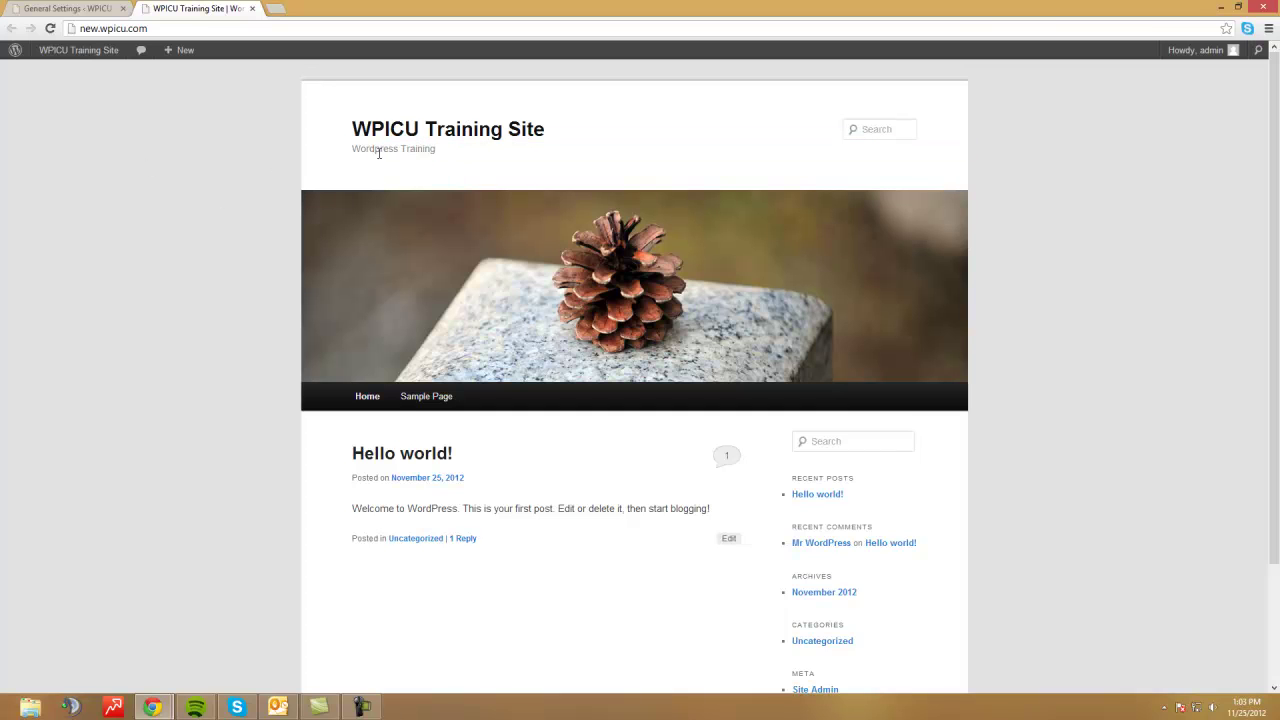
scroll(123, 254, "down", 2)
scroll(123, 254, "up", 2)
mouse_move(103, 50)
- Open the Writing Settings page and examine the post box size and the default post category, post format and link category options
left_click(68, 8)
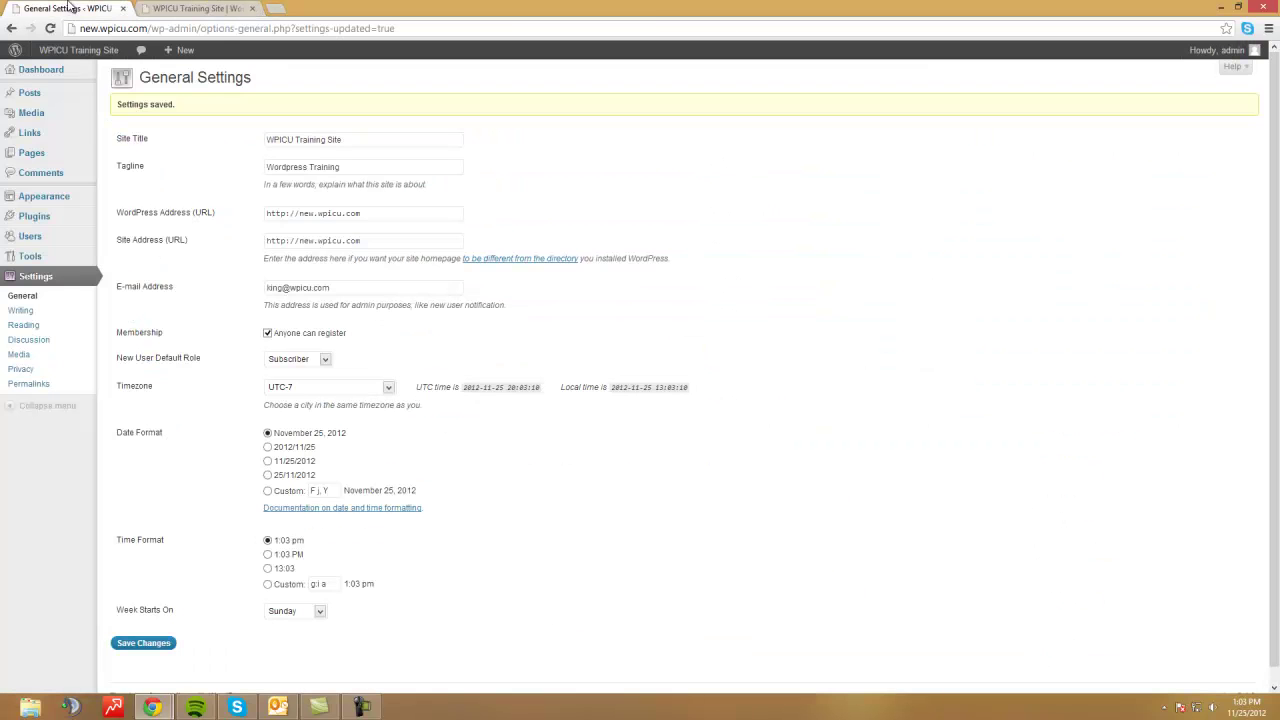
left_click(36, 312)
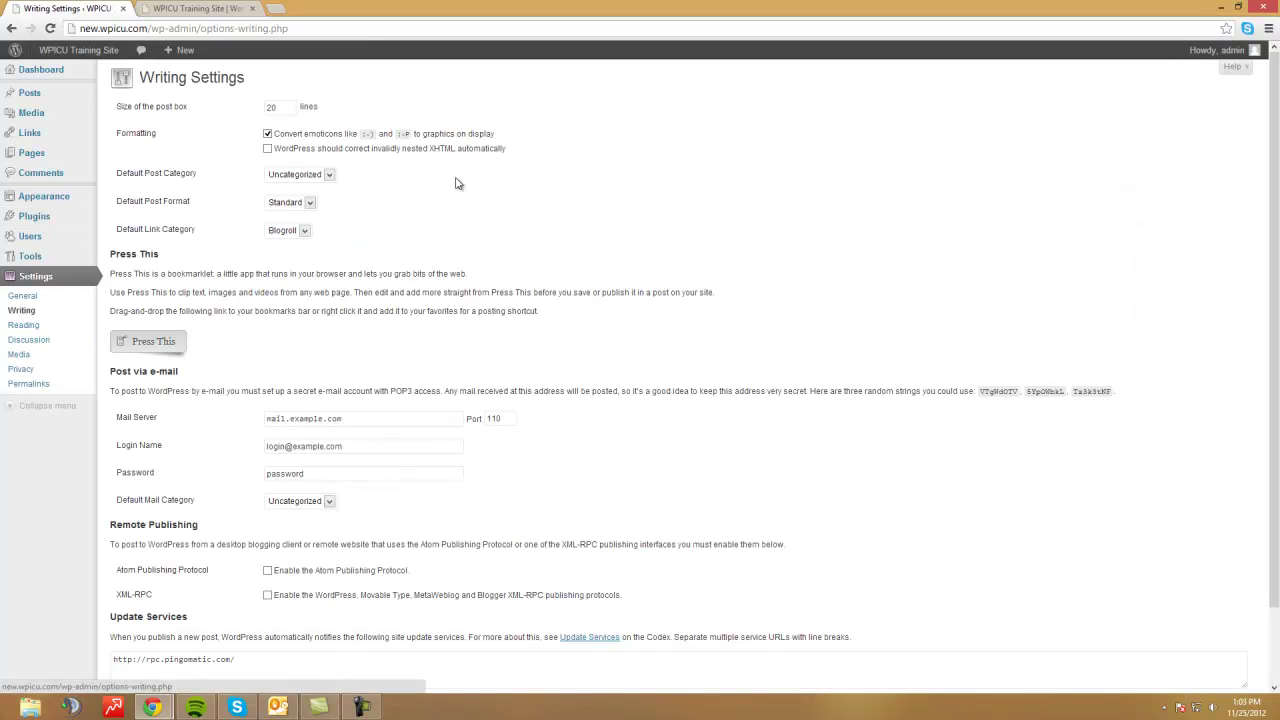
left_click_drag(293, 106, 266, 108)
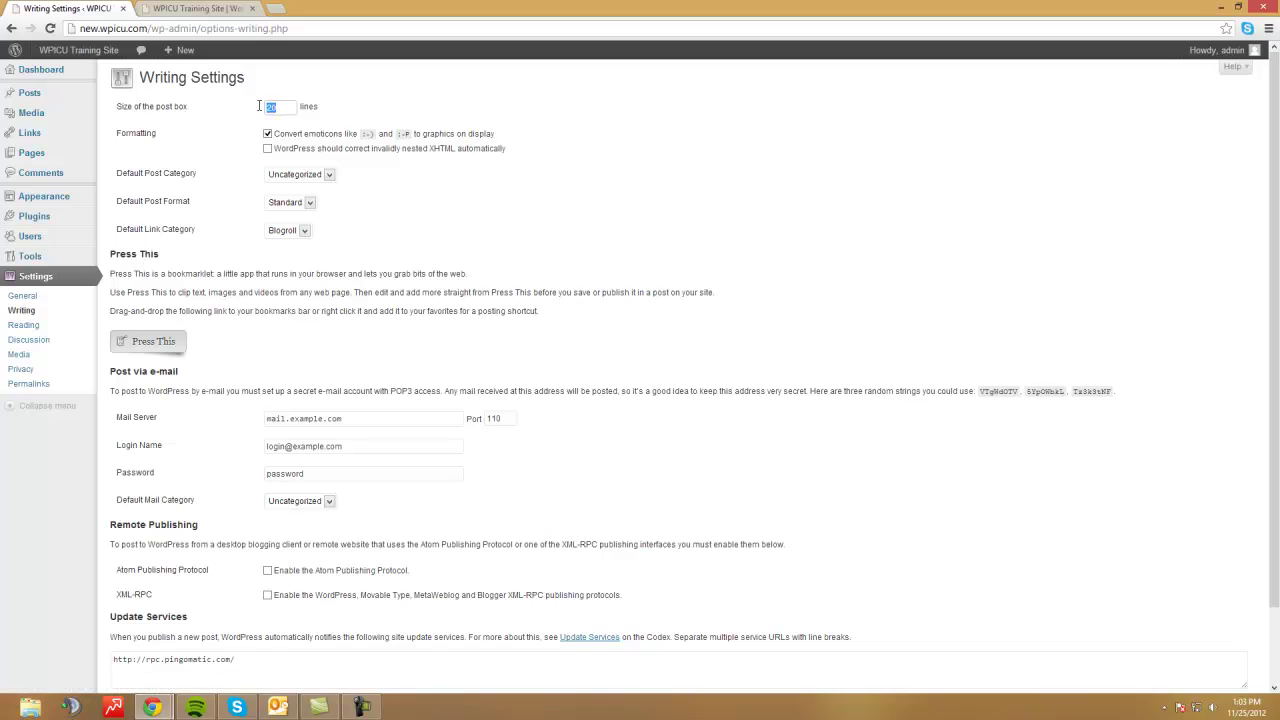
left_click(436, 102)
left_click(280, 175)
left_click(280, 186)
left_click(287, 205)
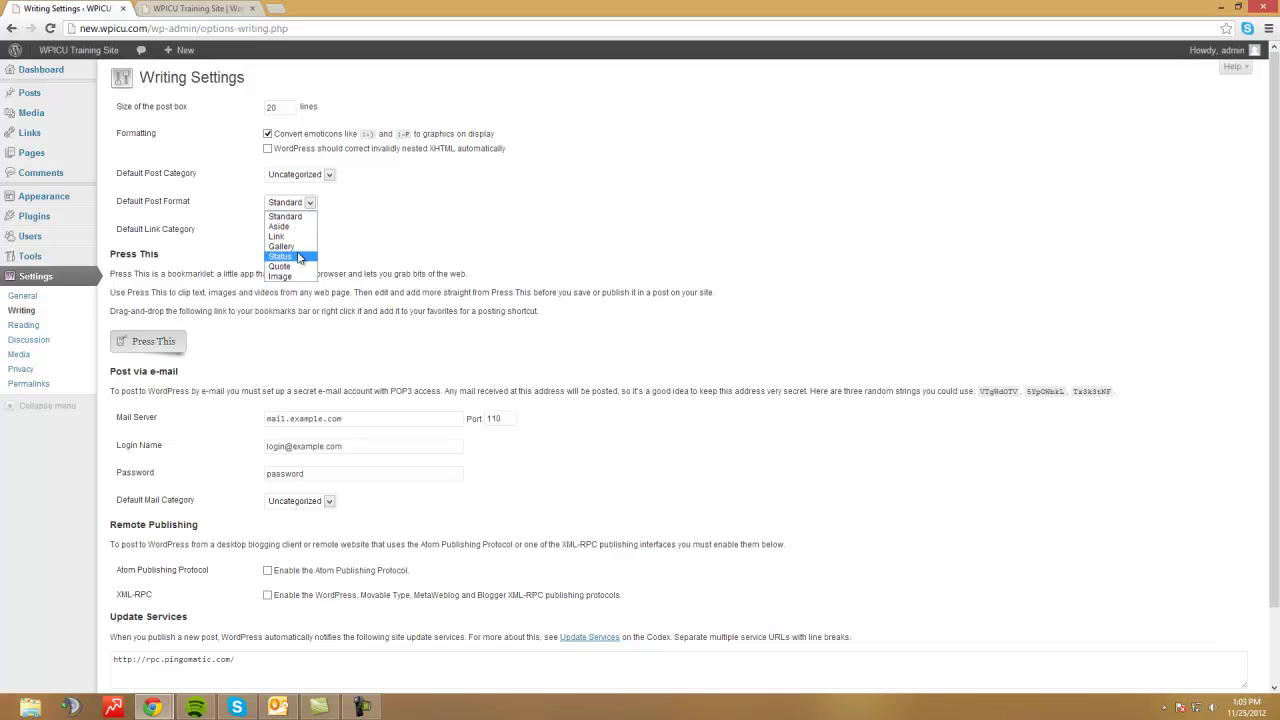
left_click(449, 239)
left_click(280, 232)
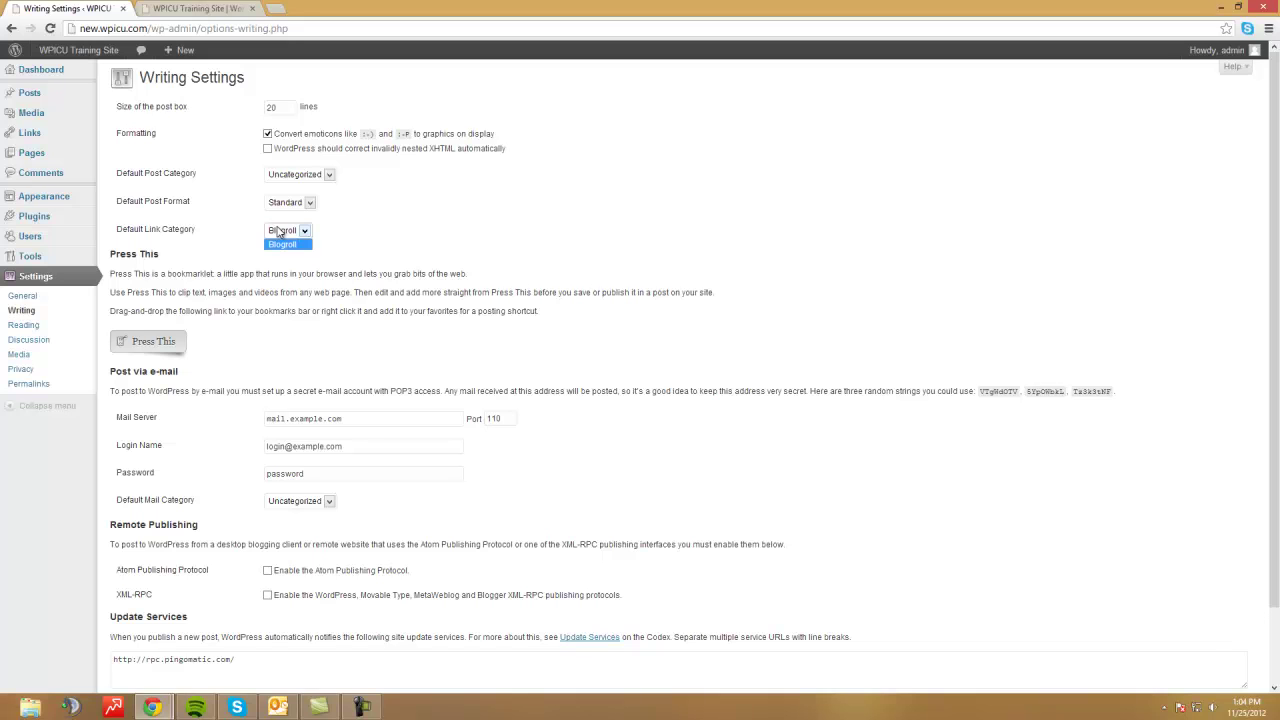
left_click(220, 246)
scroll(215, 250, "down", 2)
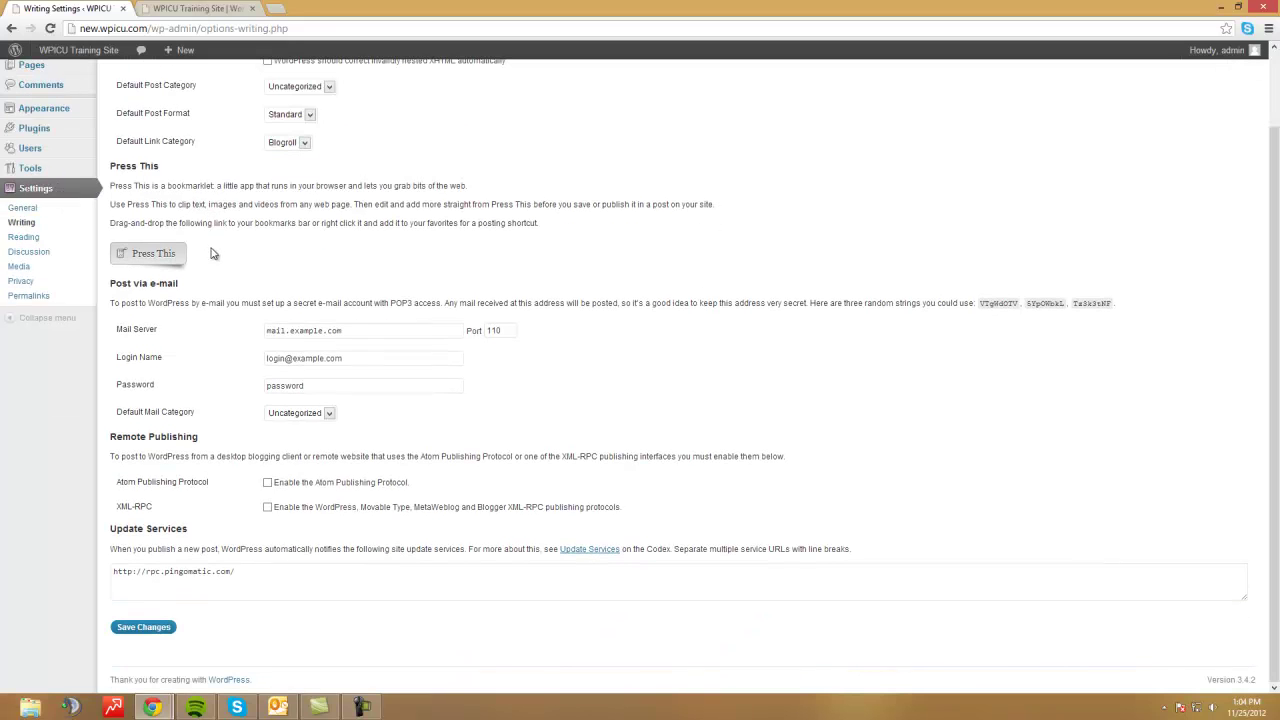
- Examine the Writing options for posting via e-mail, remote publishing and the update services URL
double_click(355, 330)
left_click(379, 296)
left_click(385, 331)
left_click(352, 358)
left_click(308, 387)
left_click(451, 418)
left_click_drag(132, 508, 160, 511)
left_click(48, 552)
left_click(188, 575)
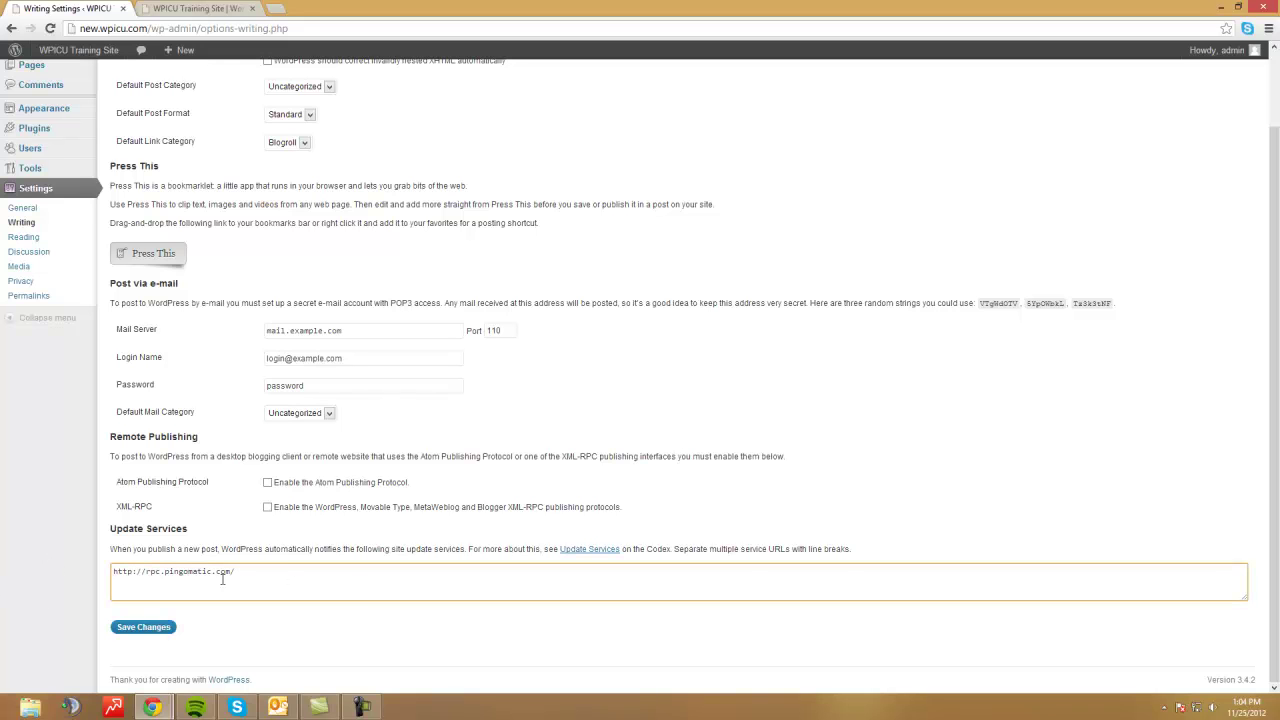
left_click(38, 565)
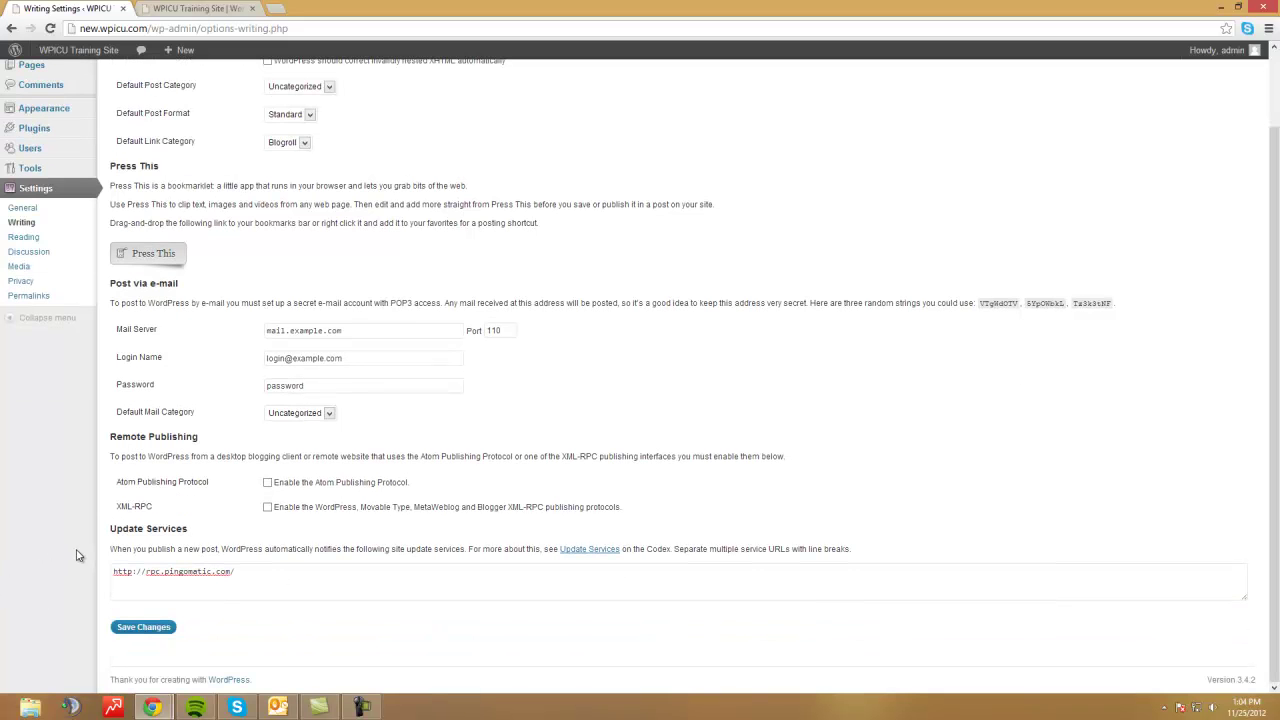
- Save the Writing settings
scroll(91, 503, "up", 1)
scroll(92, 502, "down", 1)
left_click(144, 628)
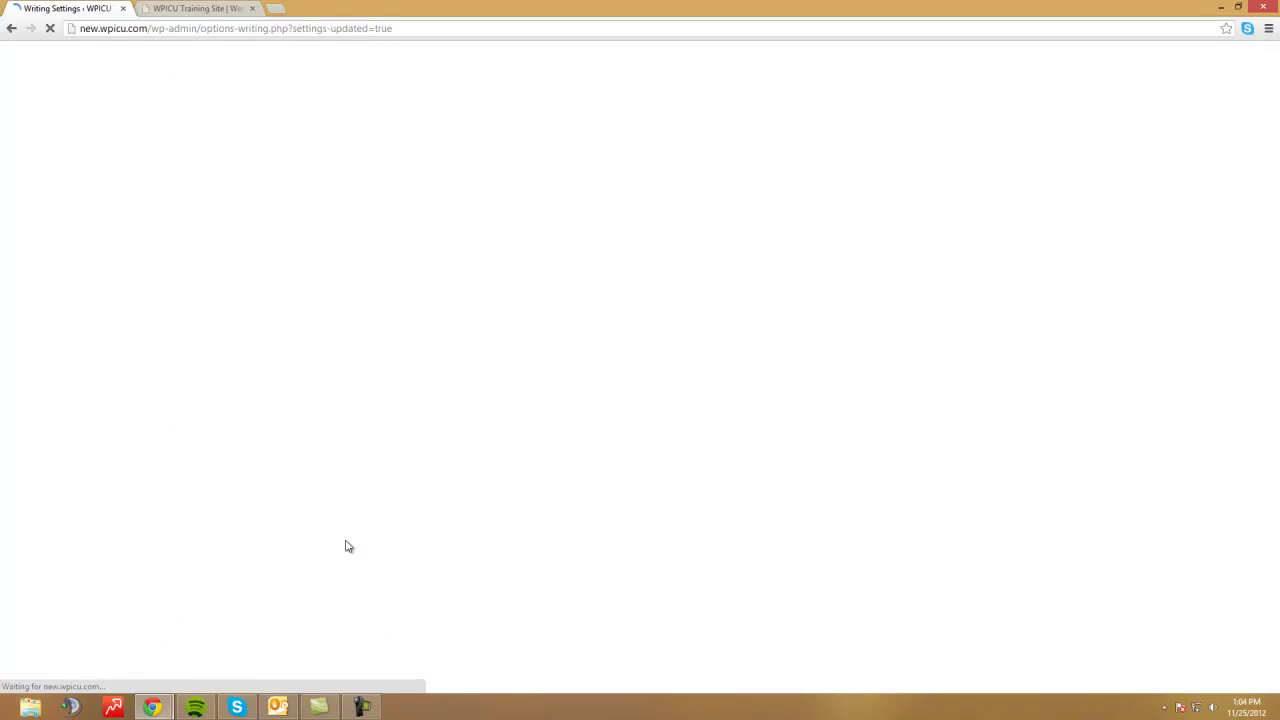
- Save the Reading settings with latest posts on the front page, 10 blog posts, 10 feed items and full-text feeds
left_click(23, 325)
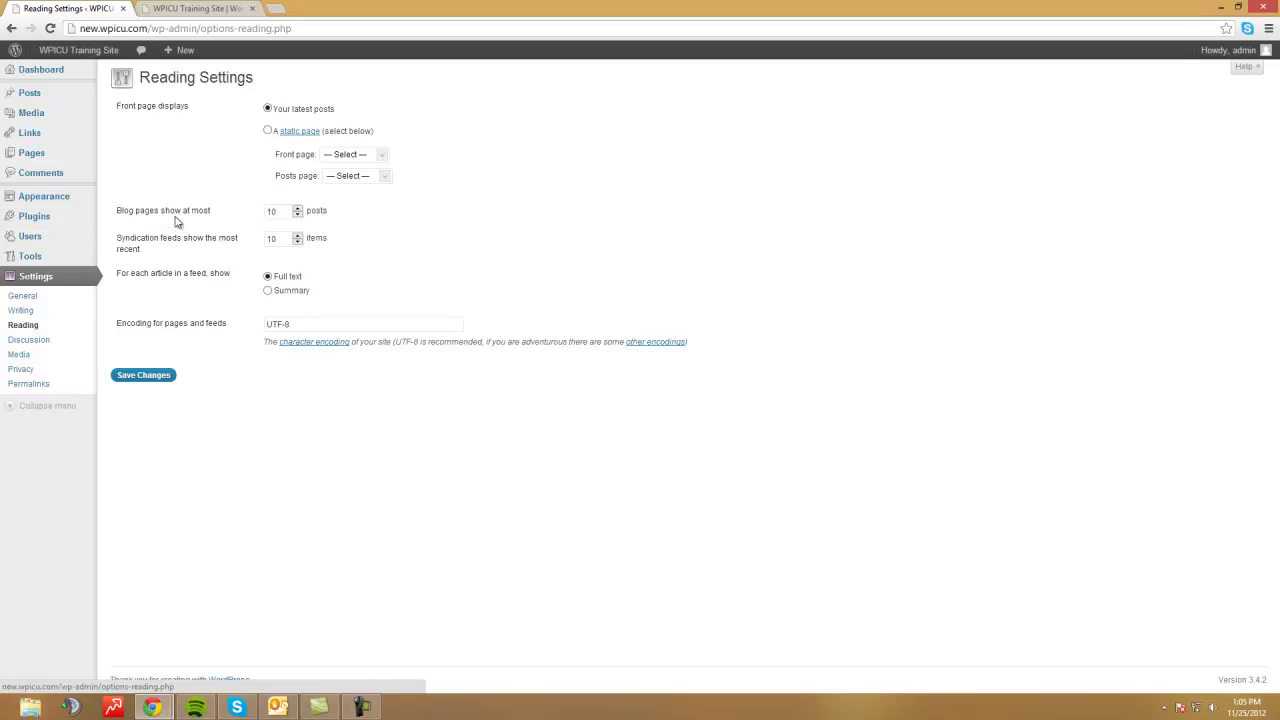
left_click(290, 219)
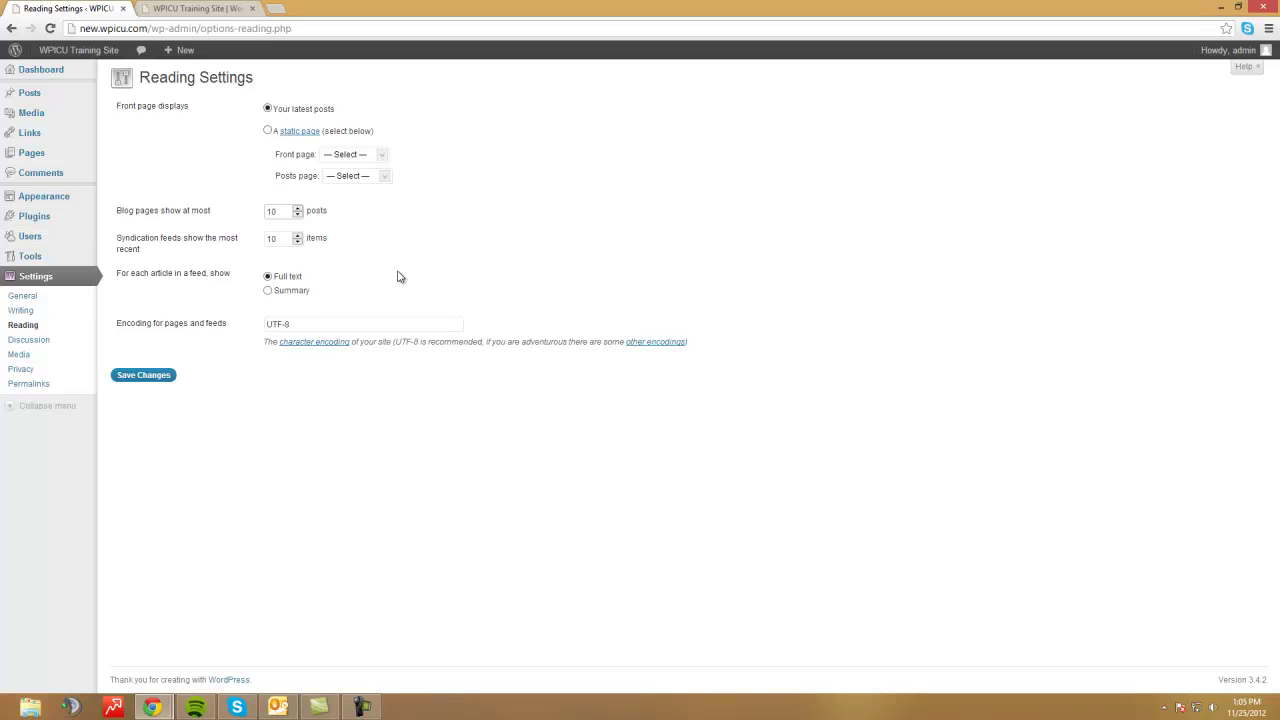
key("Tab")
left_click(150, 381)
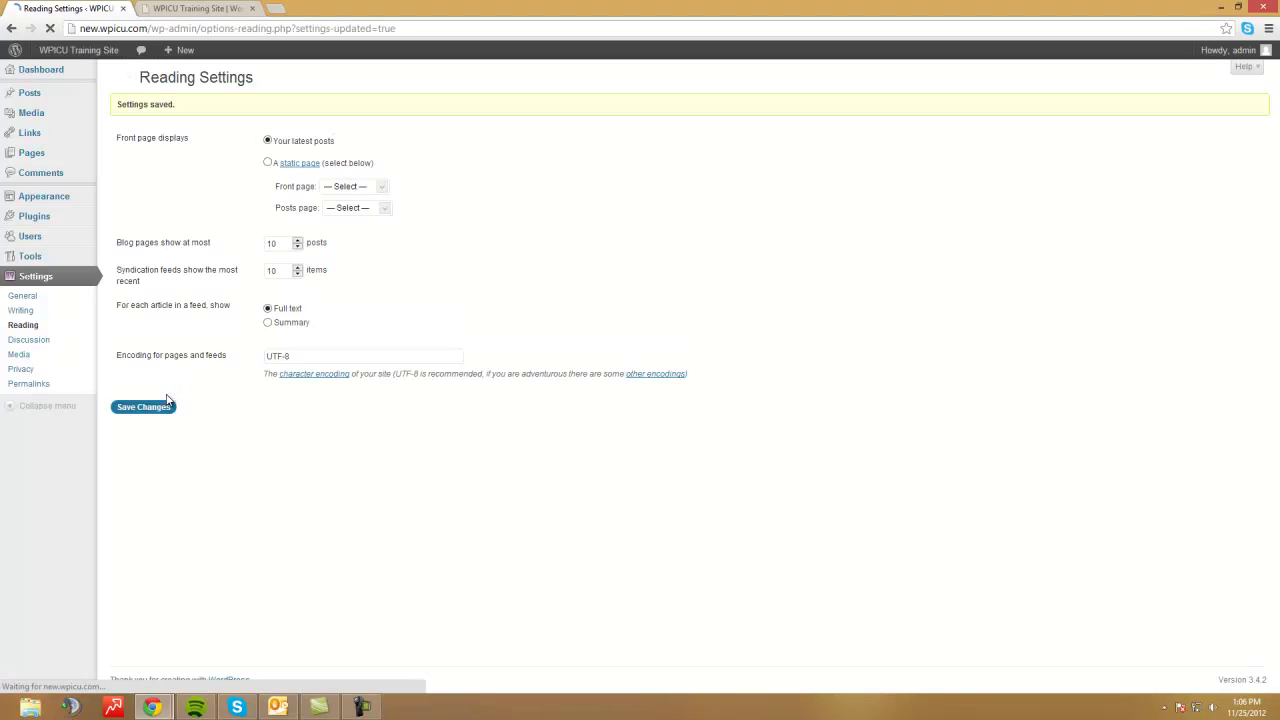
- Review the Discussion settings, and the Media settings for image sizes, embeds and the upload folder
left_click(28, 340)
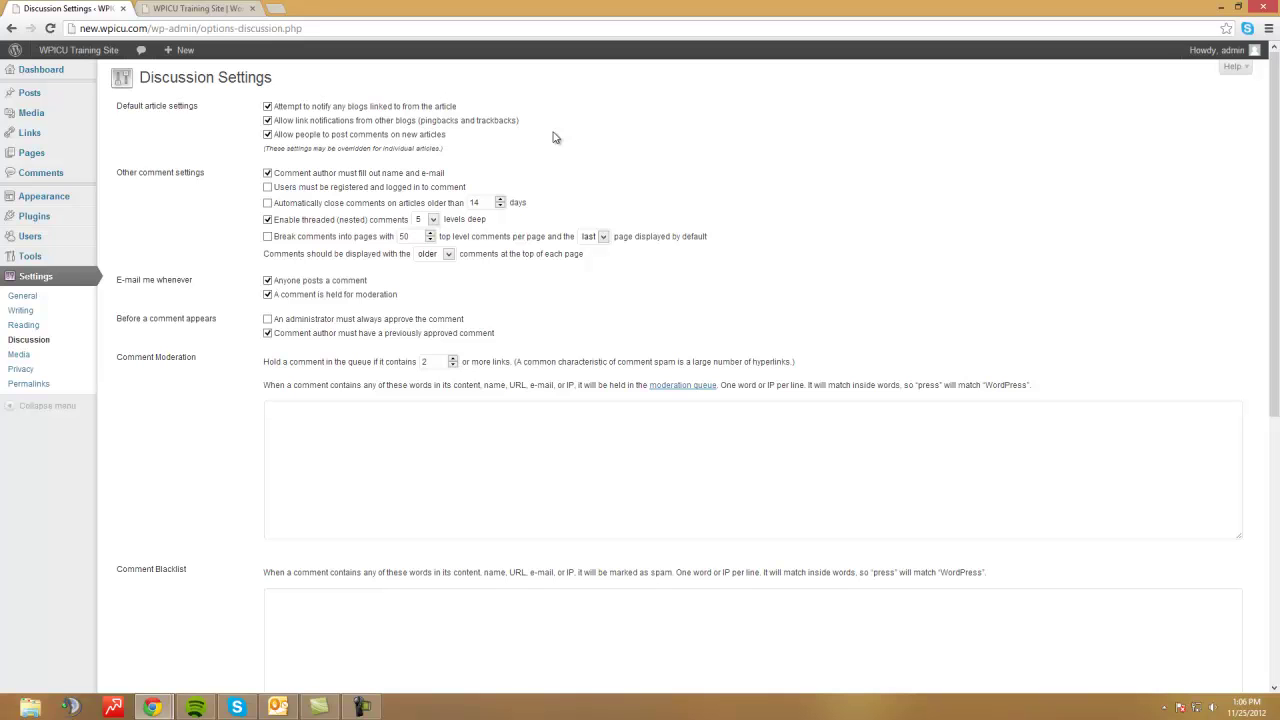
left_click(19, 357)
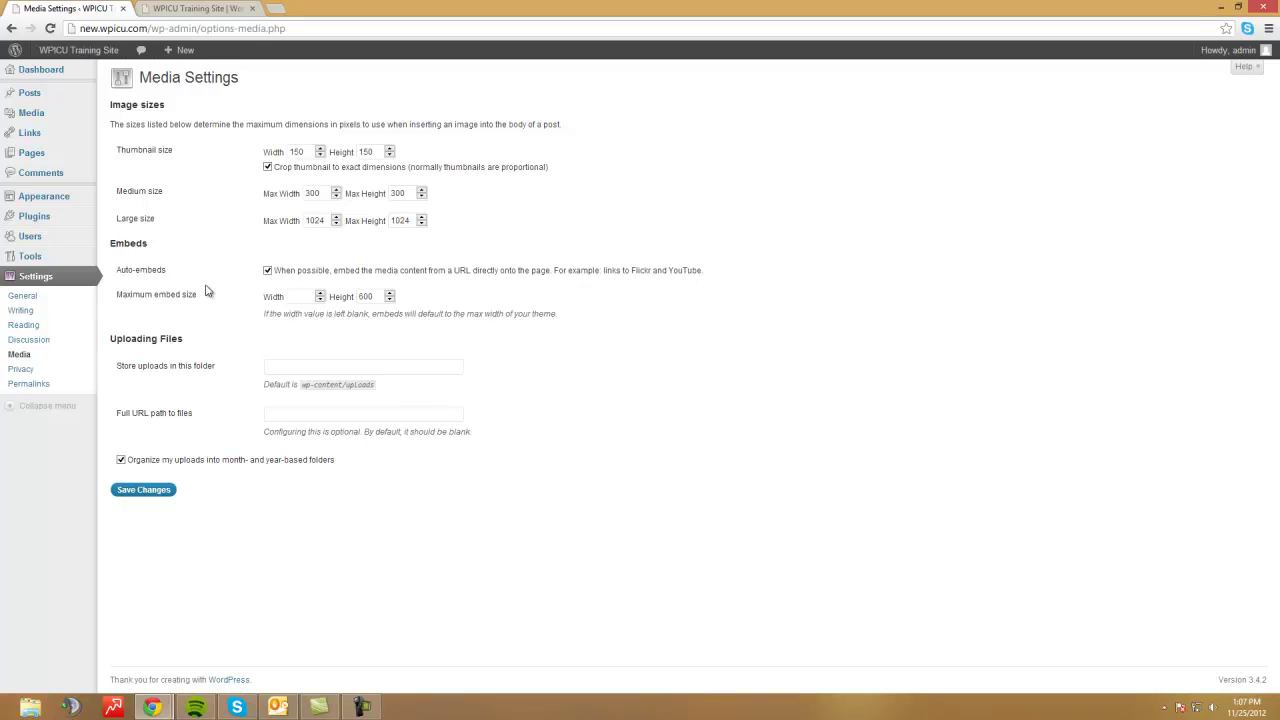
left_click_drag(125, 275, 161, 275)
left_click(400, 366)
- Review the site visibility options in the Privacy settings, leaving search engines allowed to index the site
left_click(55, 373)
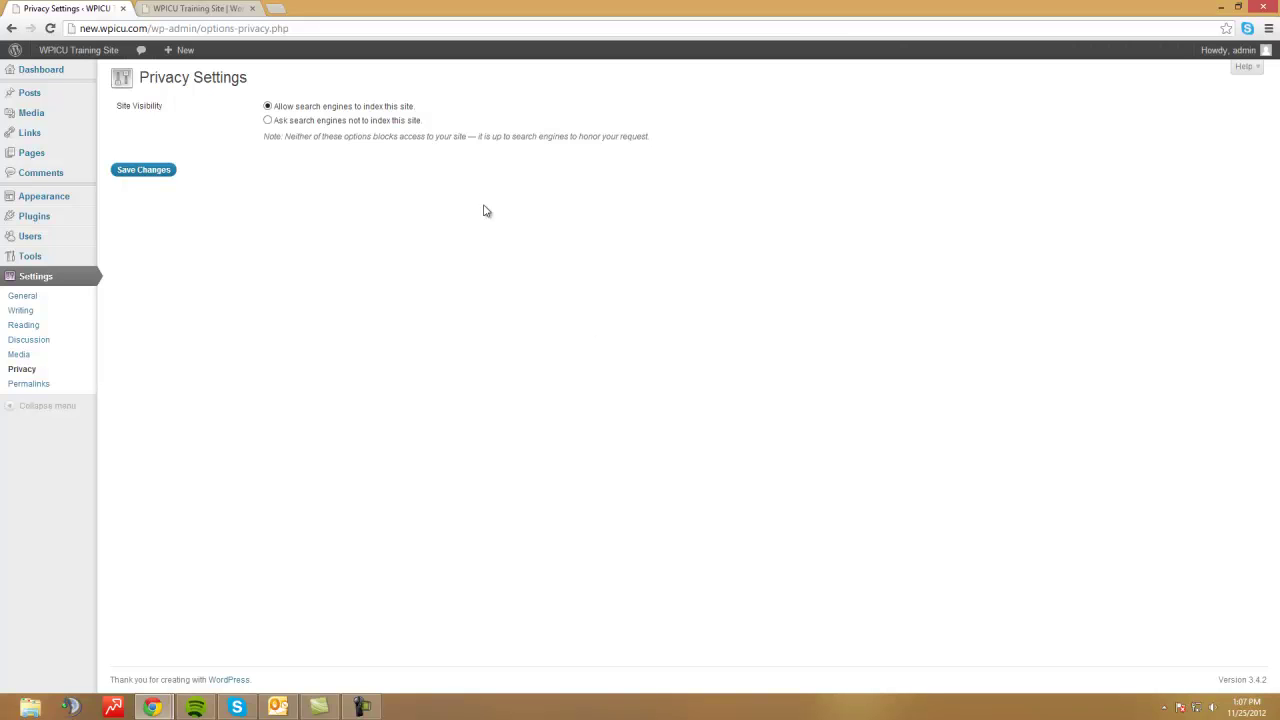
left_click(358, 122)
left_click(270, 106)
- Choose the Post name structure in the Permalink settings
left_click(22, 386)
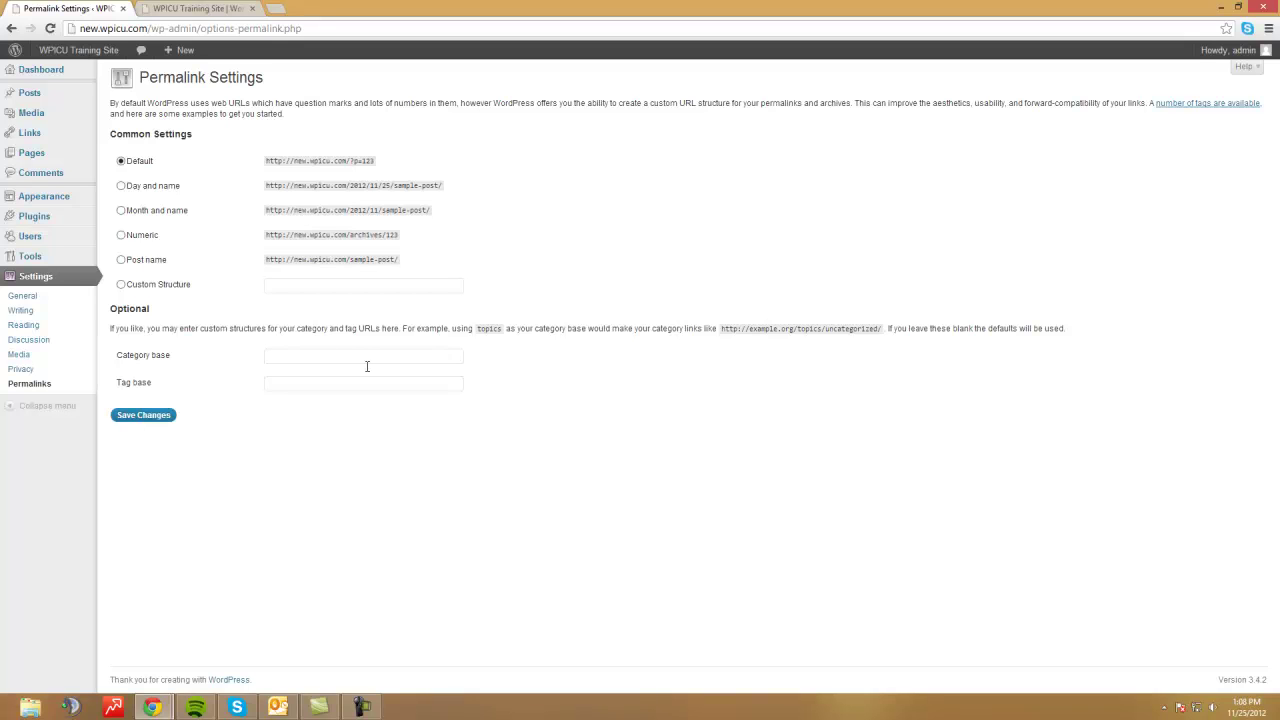
left_click(132, 262)
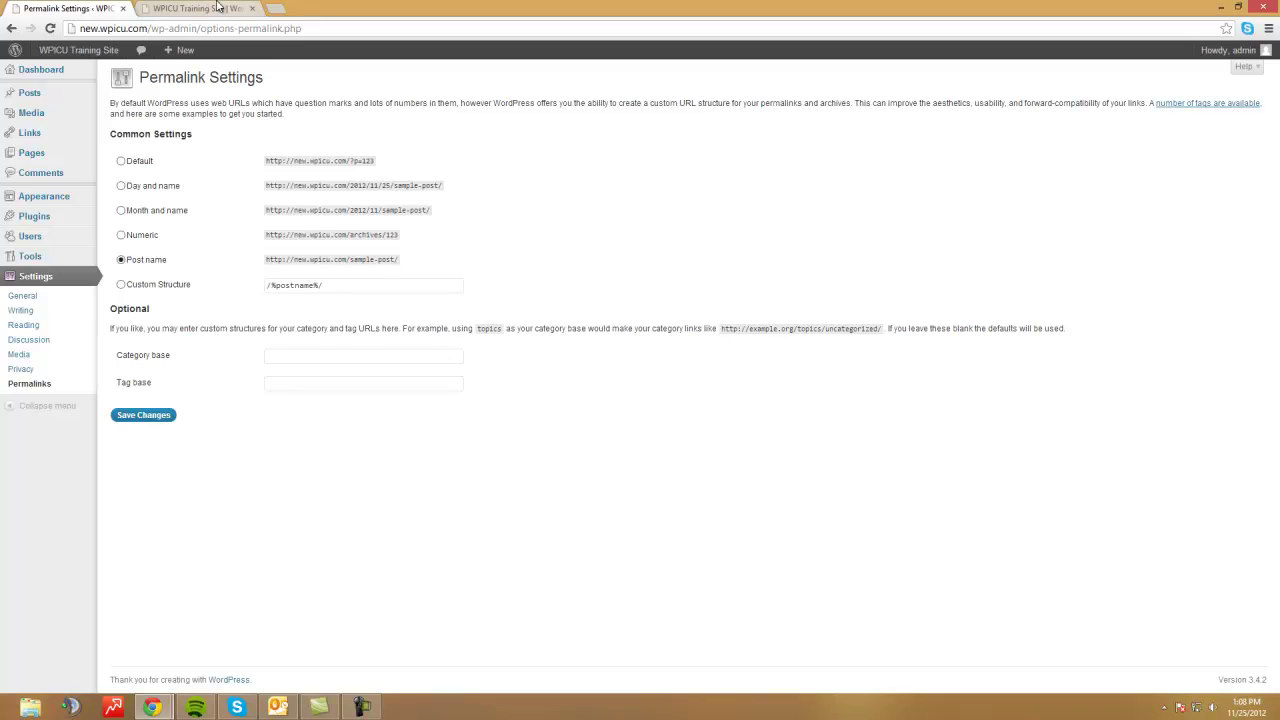
- Open wpicu.com in a new tab and examine the URL of its Installing WordPress Using HostGator page
left_click(276, 8)
type("wpicu")
key("Return")
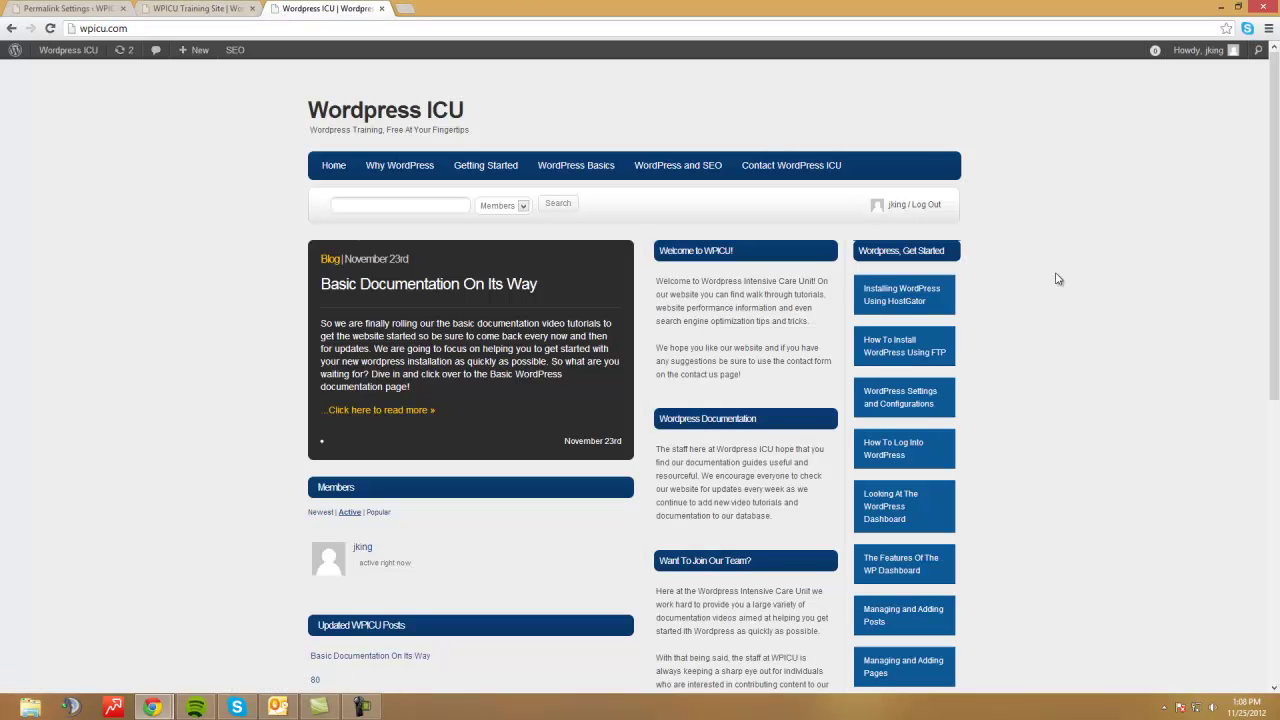
left_click(900, 294)
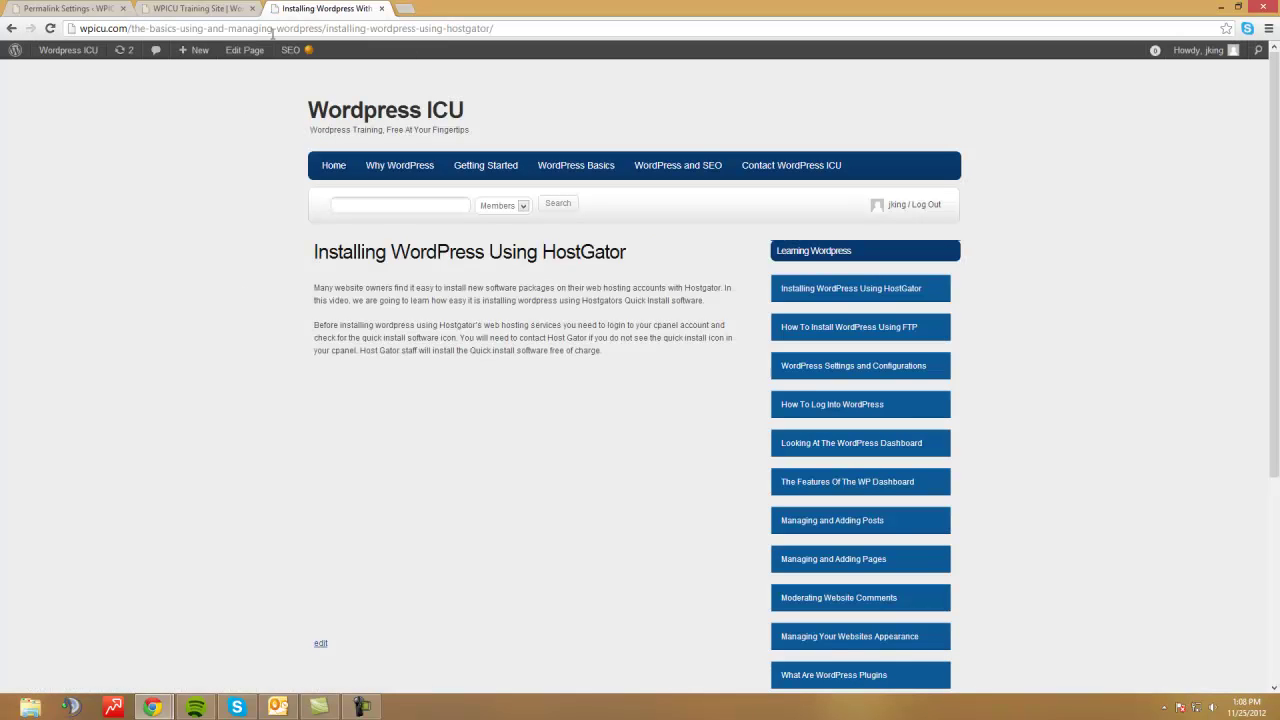
left_click_drag(508, 29, 346, 38)
left_click(157, 206)
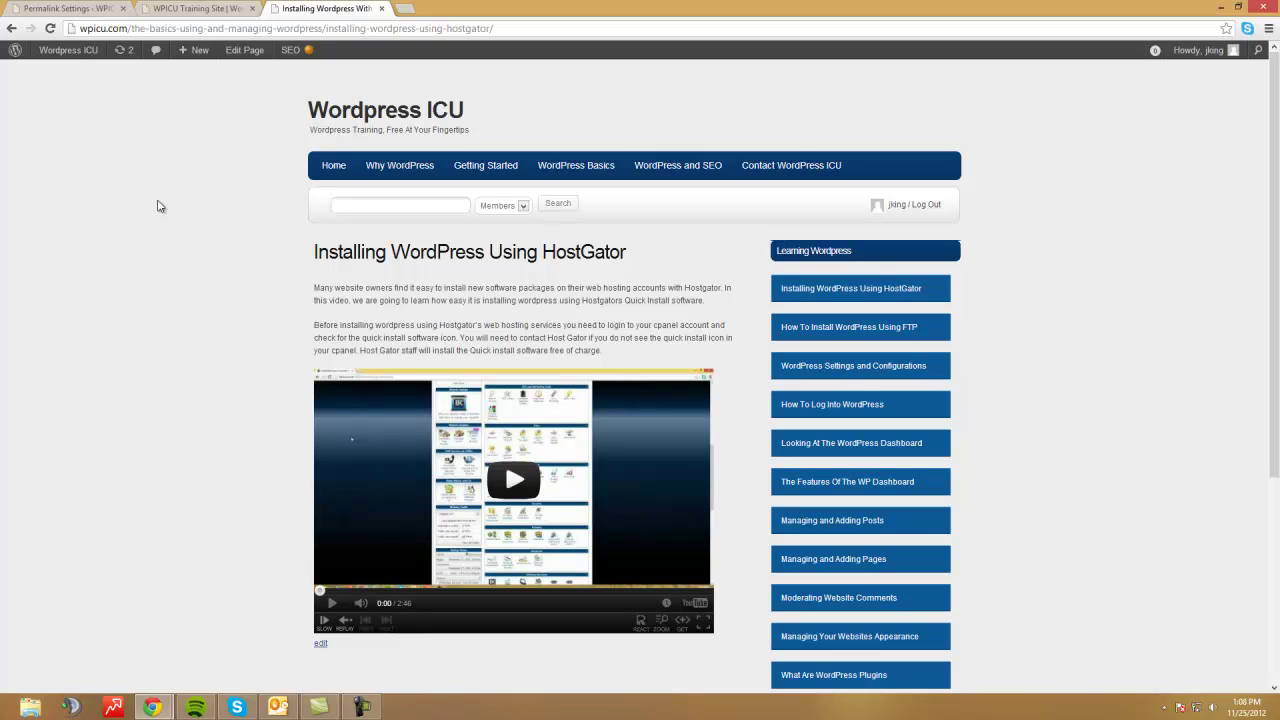
- Return to the Permalink settings, save the chosen structure, and reopen the General Settings page
key("ctrl+shift+Tab")
key("ctrl+shift+Tab")
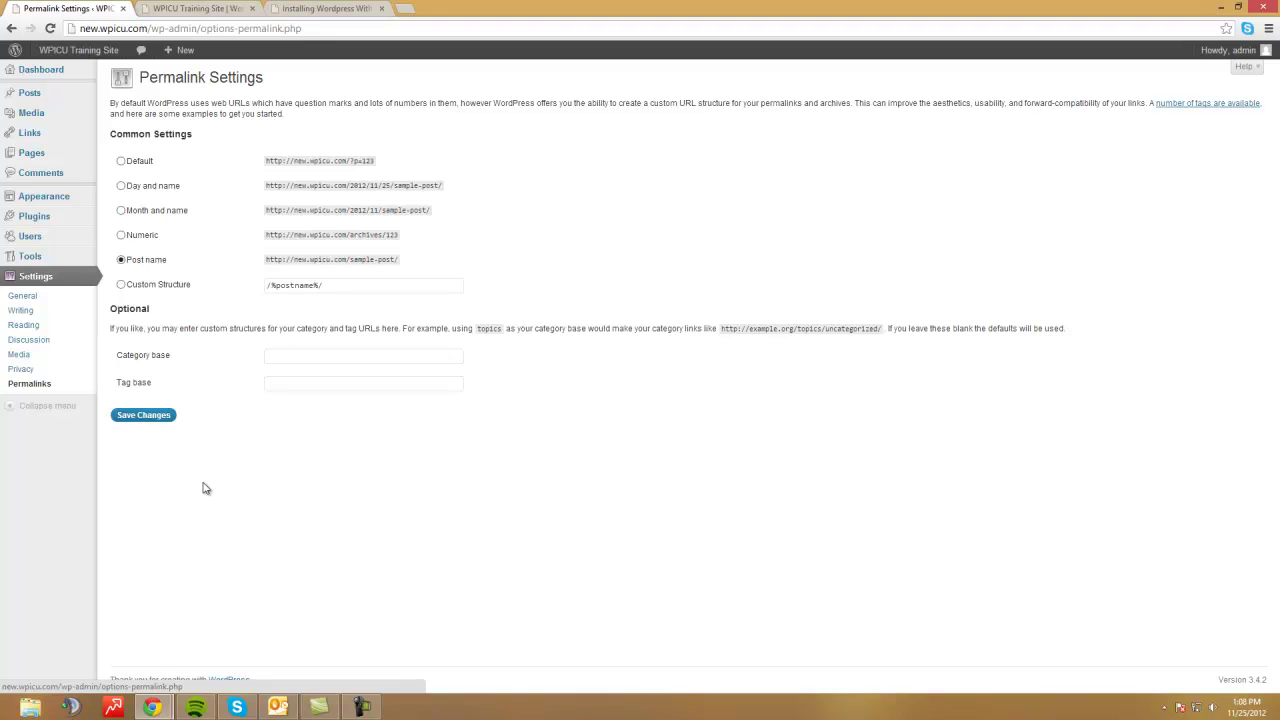
left_click(155, 416)
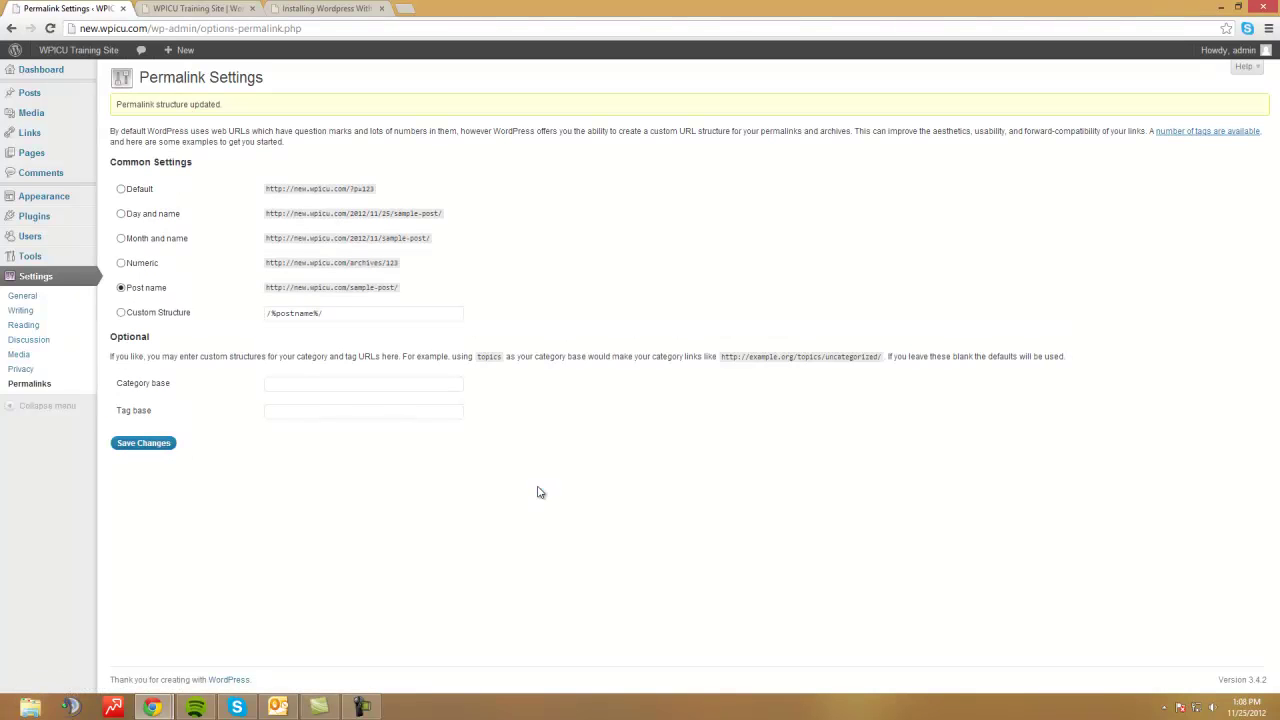
left_click(40, 294)
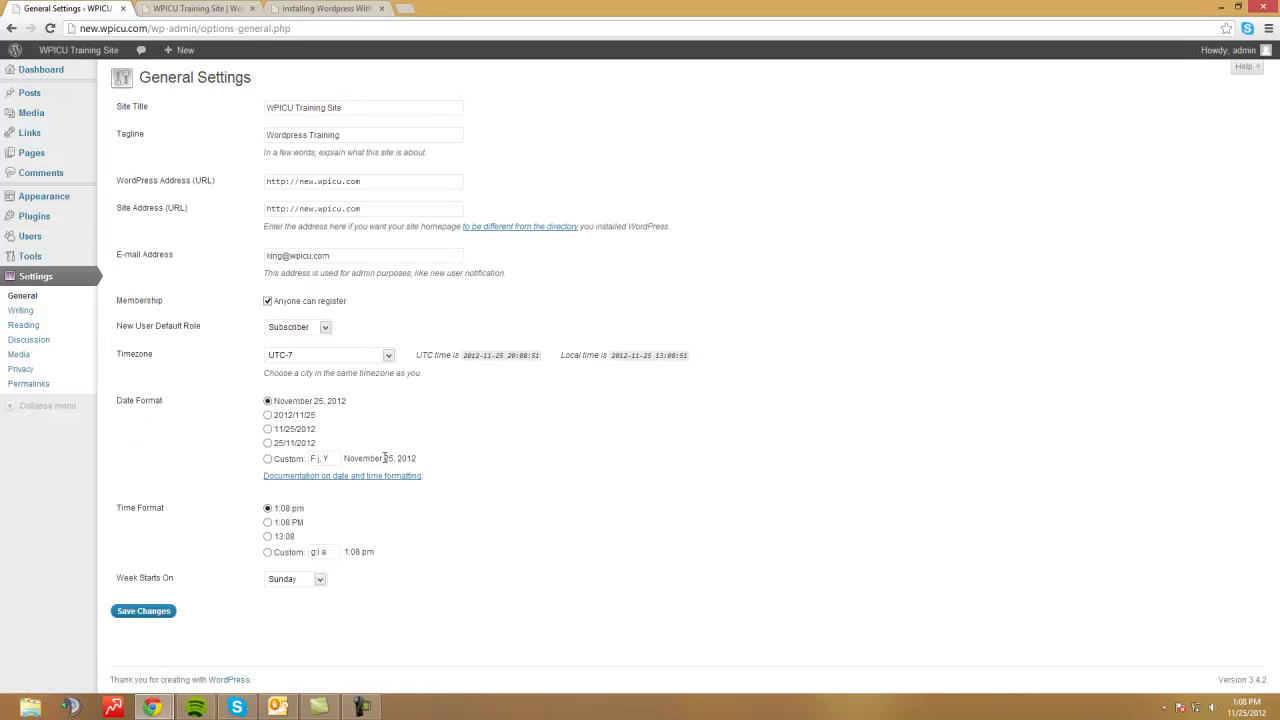